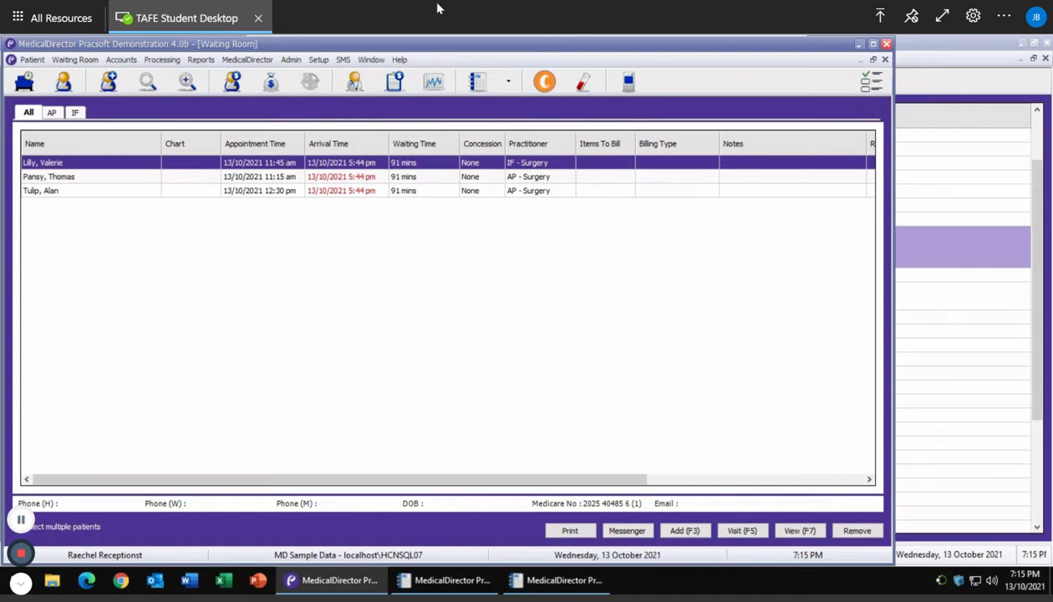
Open the Record Visit form for the first patient in the Waiting Room.
{"action": "left_click", "coordinate": [742, 532]}
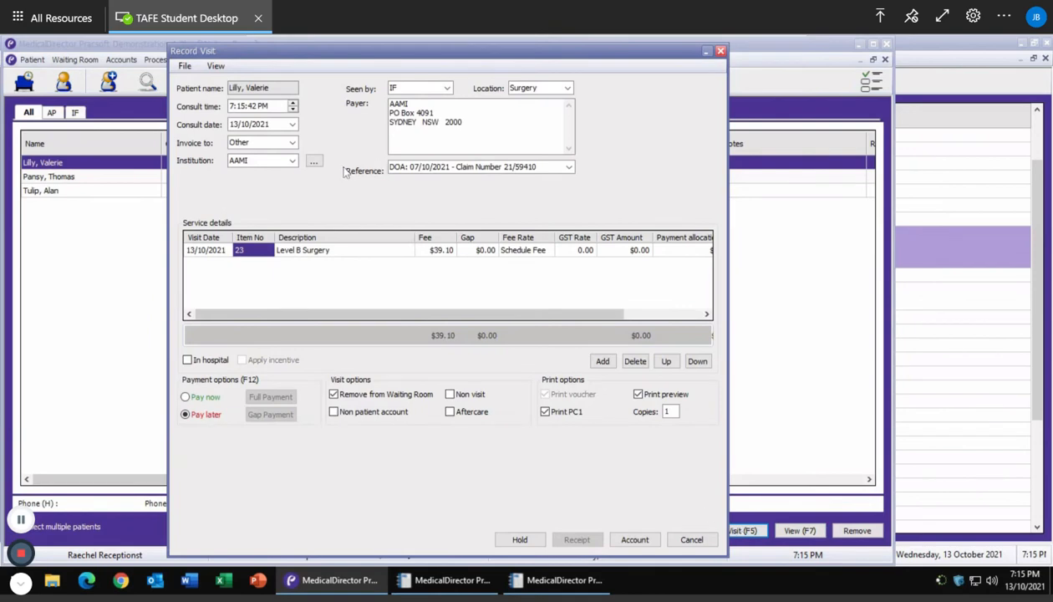
Keep the invoice addressed to Other and start a new institutional payer from the payer list.
{"action": "left_click", "coordinate": [279, 142]}
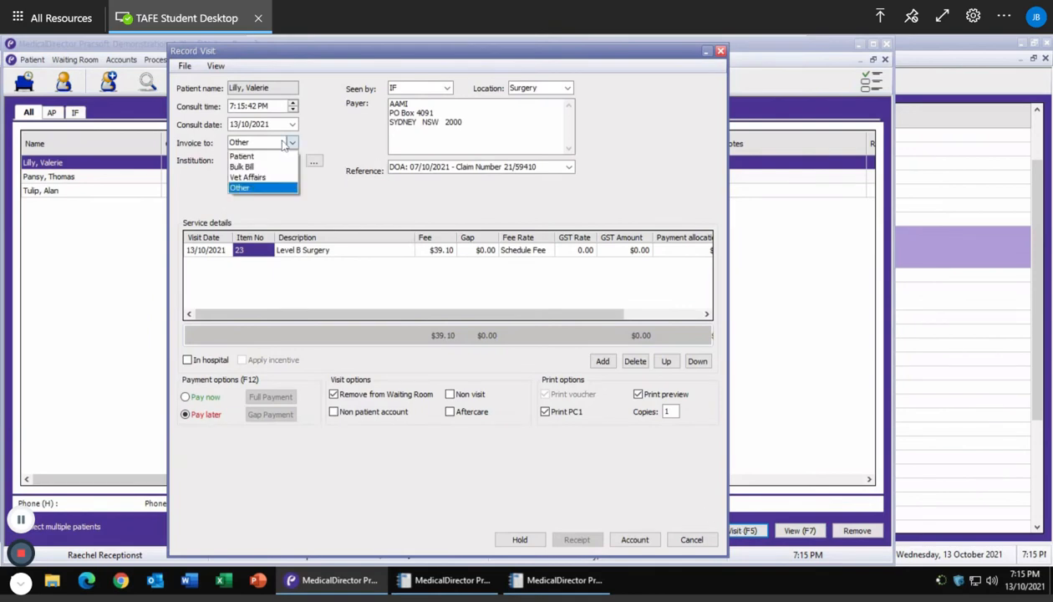
{"action": "left_click", "coordinate": [240, 189]}
{"action": "key", "text": "Tab"}
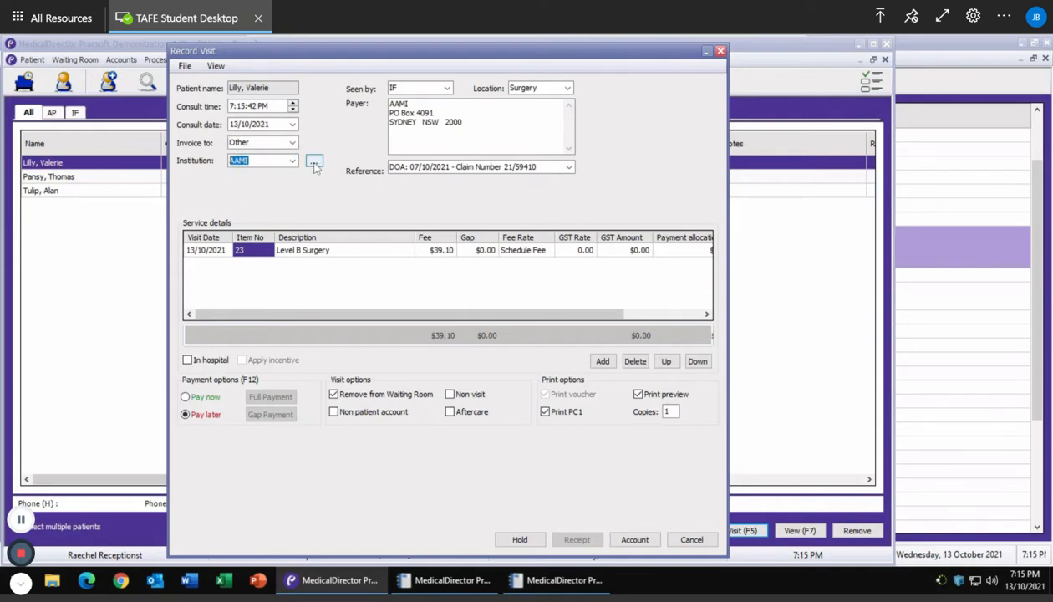
{"action": "left_click", "coordinate": [313, 162]}
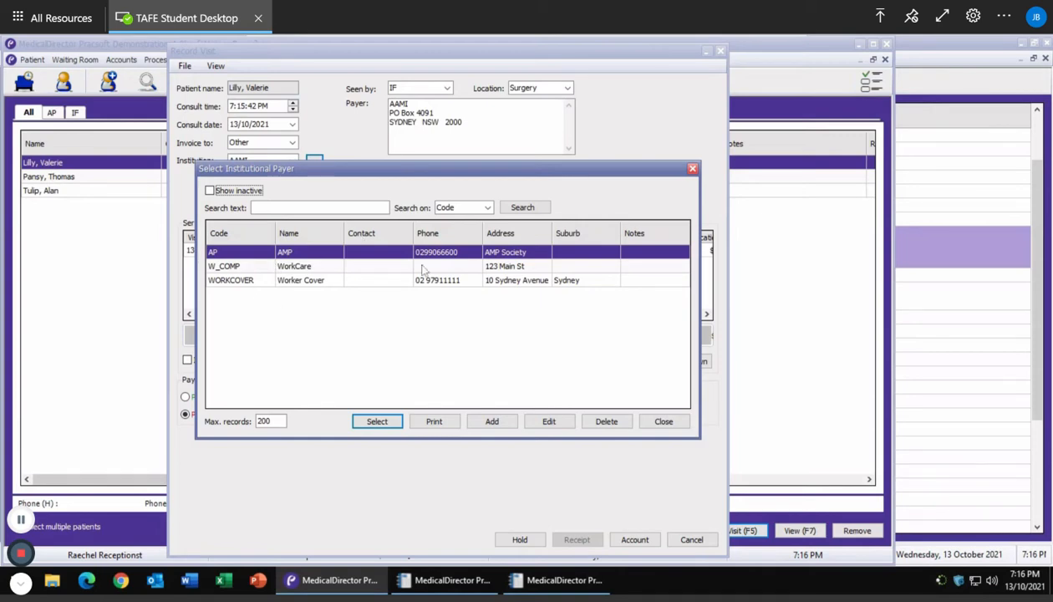
{"action": "left_click_drag", "start_coordinate": [412, 192], "coordinate": [466, 243]}
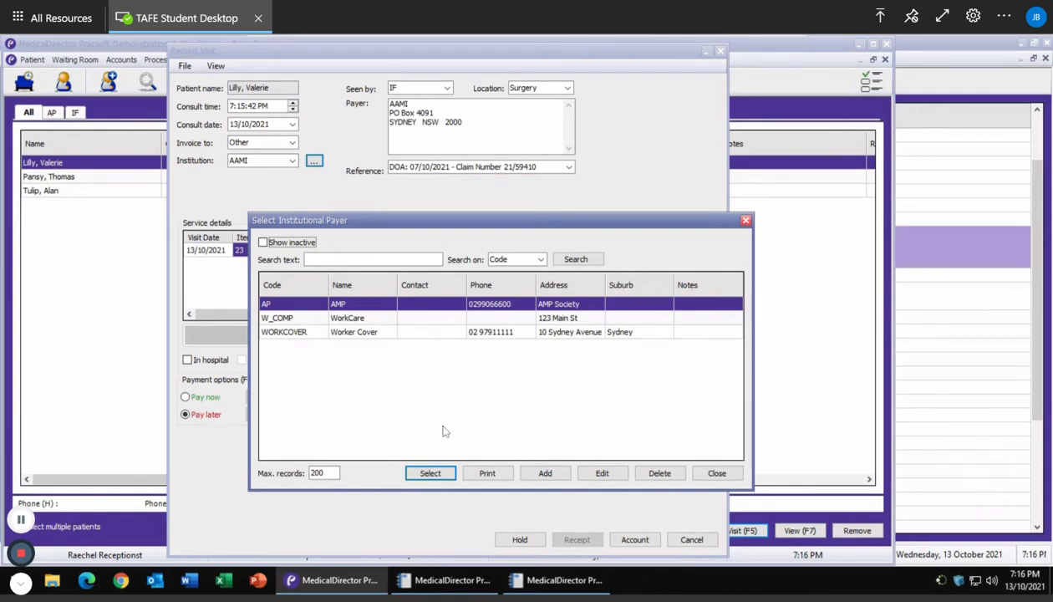
{"action": "left_click", "coordinate": [545, 474]}
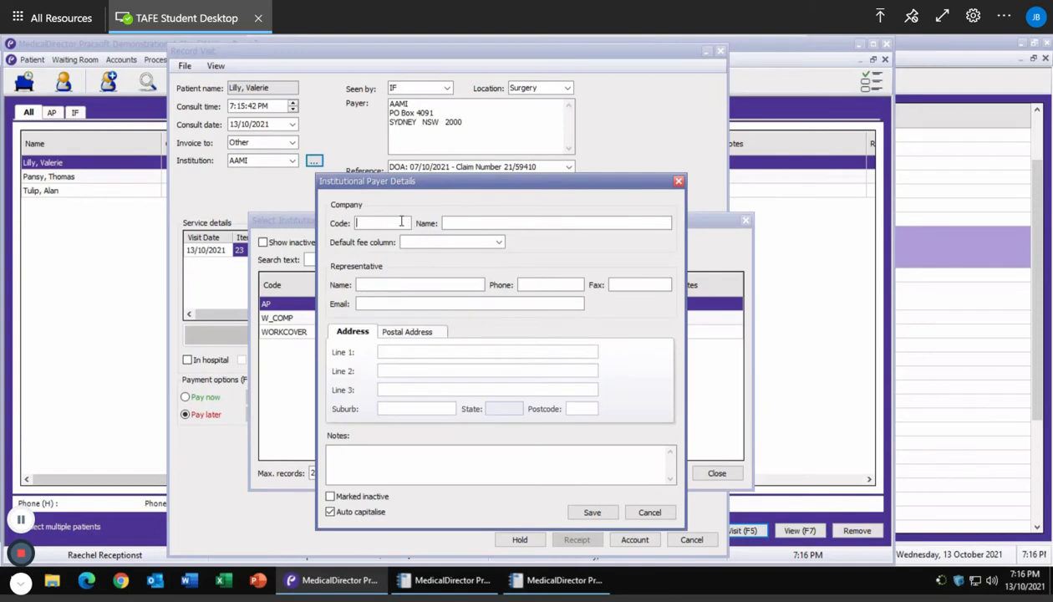
Enter AAMI as payer code and name with Auto capitalise off, and add the company phone number.
{"action": "type", "text": "AAMI"}
{"action": "key", "text": "Tab"}
{"action": "type", "text": "Aami"}
{"action": "left_click", "coordinate": [338, 514]}
{"action": "left_click", "coordinate": [337, 514]}
{"action": "left_click", "coordinate": [475, 221]}
{"action": "key", "text": "BackSpace"}
{"action": "key", "text": "BackSpace"}
{"action": "key", "text": "BackSpace"}
{"action": "key", "text": "BackSpace"}
{"action": "type", "text": "AMI"}
{"action": "key", "text": "BackSpace"}
{"action": "key", "text": "BackSpace"}
{"action": "type", "text": "AMI"}
{"action": "left_click", "coordinate": [532, 284]}
{"action": "type", "text": "13 22 44"}
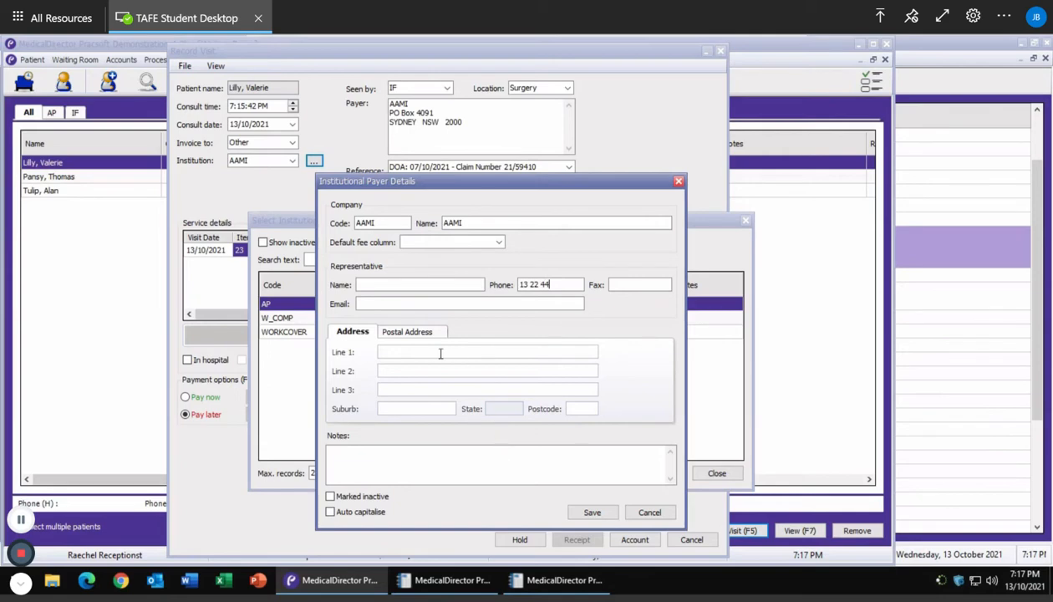
{"action": "left_click", "coordinate": [404, 333]}
{"action": "left_click", "coordinate": [396, 352]}
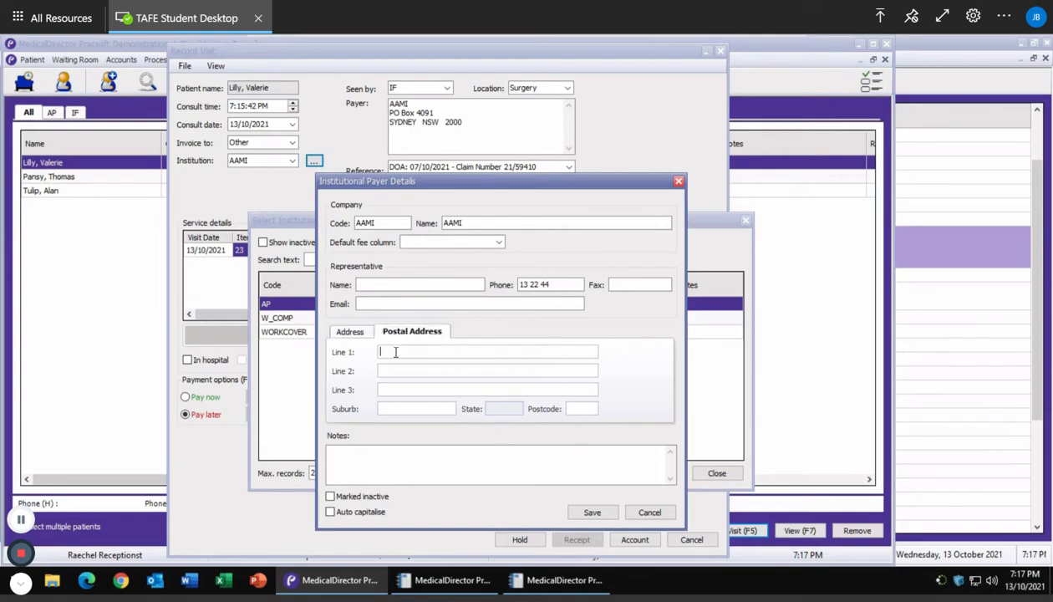
{"action": "type", "text": "B"}
{"action": "key", "text": "BackSpace"}
{"action": "type", "text": "gP"}
{"action": "key", "text": "BackSpace"}
{"action": "key", "text": "BackSpace"}
{"action": "type", "text": "GPO"}
{"action": "type", "text": "BOX 4091"}
Set the postal suburb, state and postcode to SYDNEY NSW 2000.
{"action": "left_click", "coordinate": [382, 408]}
{"action": "type", "text": "sYDNEY"}
{"action": "key", "text": "Tab"}
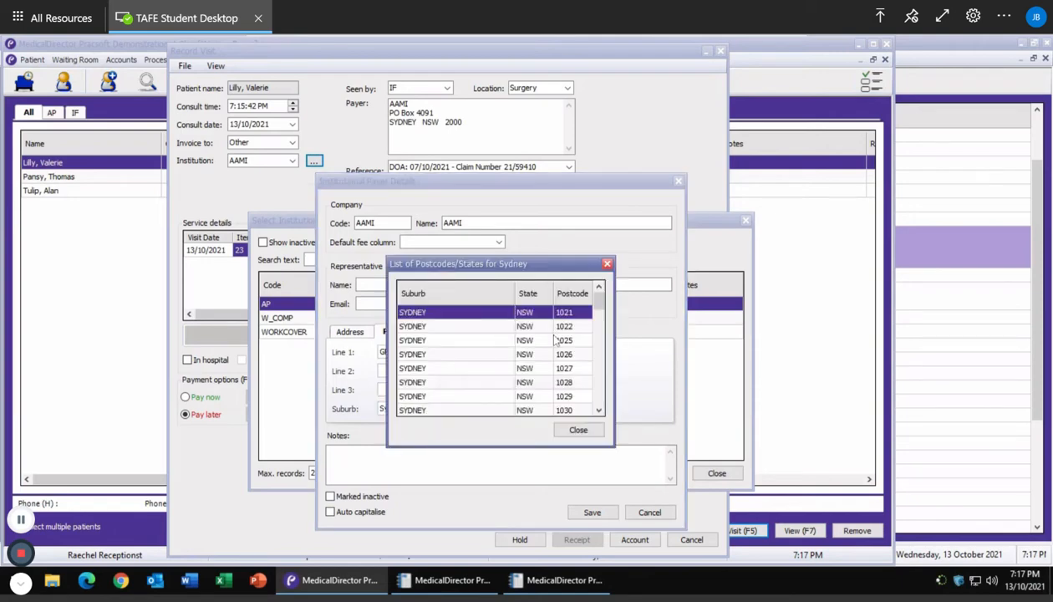
{"action": "scroll", "coordinate": [529, 390], "scroll_direction": "down", "scroll_amount": 5}
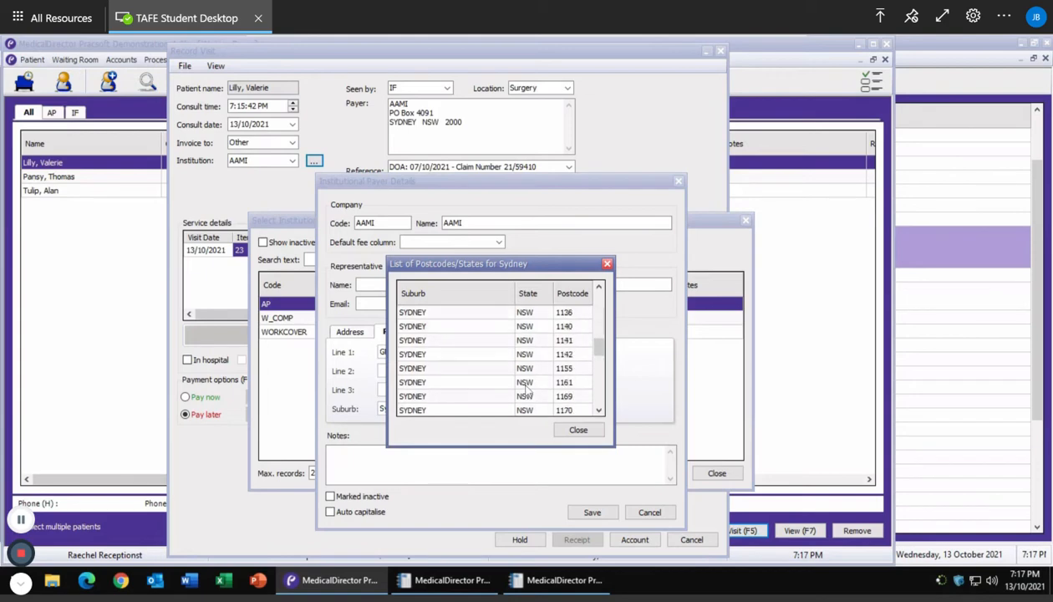
{"action": "scroll", "coordinate": [528, 390], "scroll_direction": "down", "scroll_amount": 3}
{"action": "left_click", "coordinate": [482, 383]}
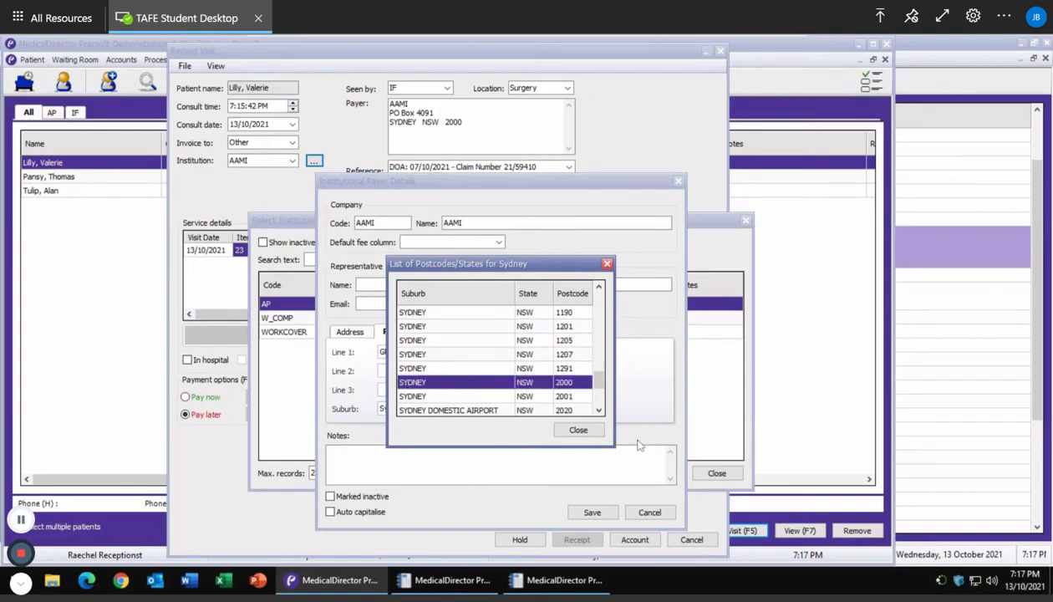
{"action": "double_click", "coordinate": [518, 383]}
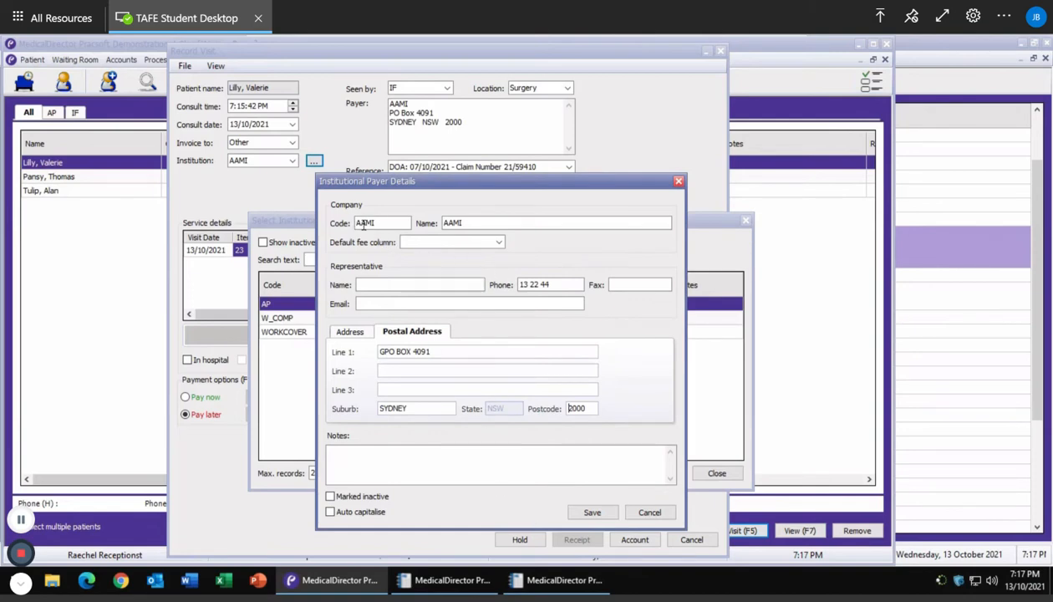
{"action": "left_click", "coordinate": [494, 242]}
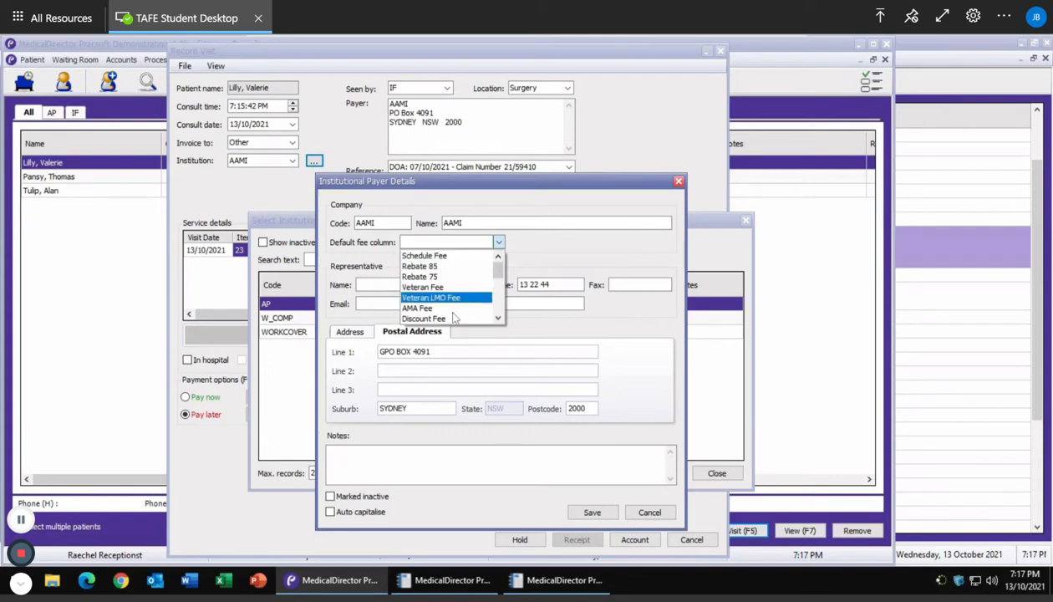
Make Standard Fee the default fee column and save the payer under the unique code AAMI1.
{"action": "scroll", "coordinate": [454, 316], "scroll_direction": "down", "scroll_amount": 2}
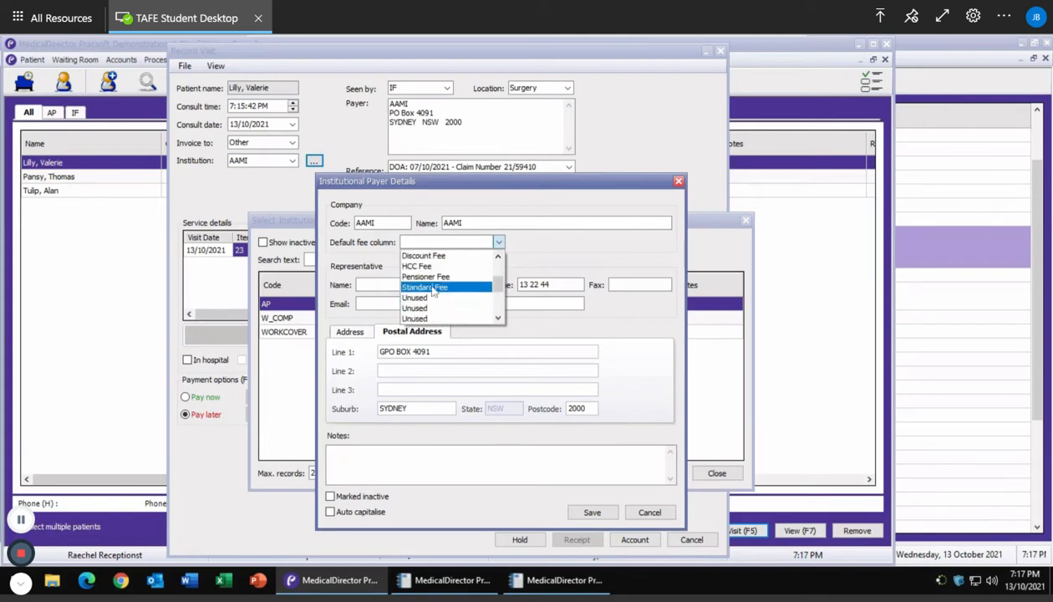
{"action": "left_click", "coordinate": [434, 288]}
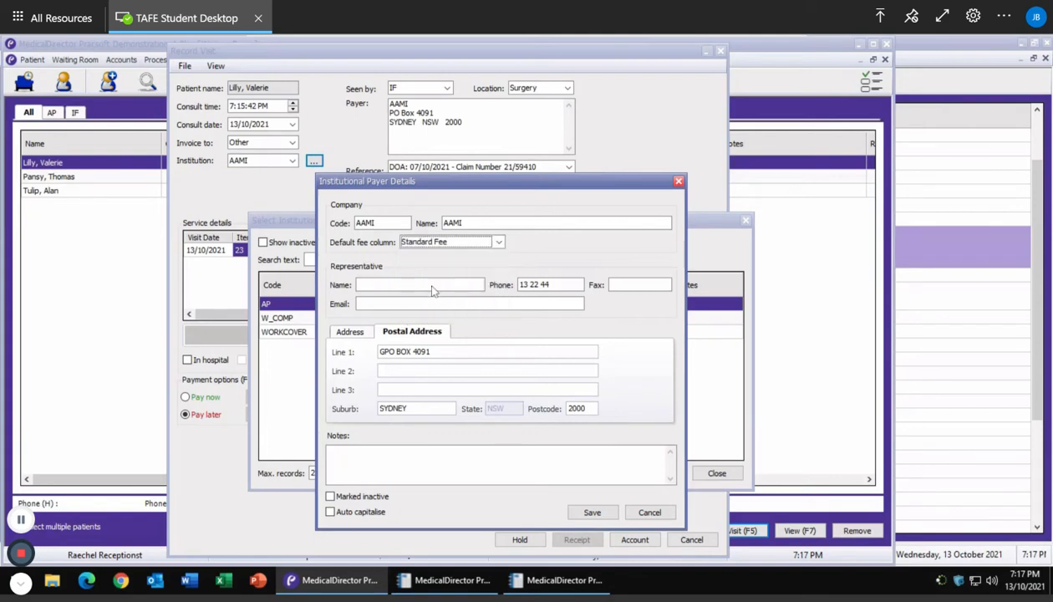
{"action": "left_click", "coordinate": [592, 512]}
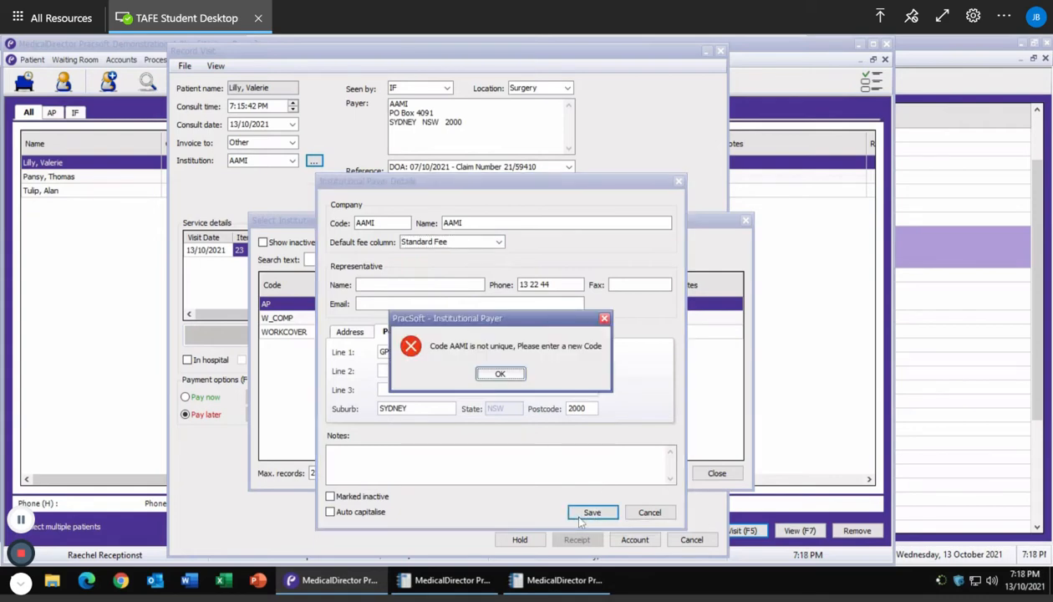
{"action": "left_click", "coordinate": [500, 374]}
{"action": "left_click", "coordinate": [392, 222]}
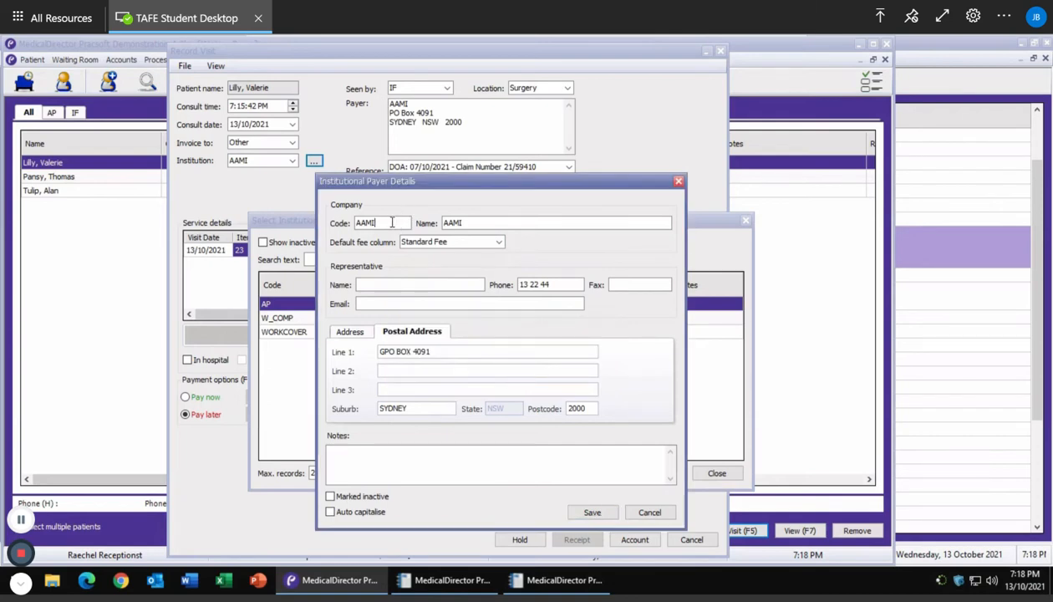
{"action": "type", "text": "1"}
{"action": "left_click", "coordinate": [593, 511]}
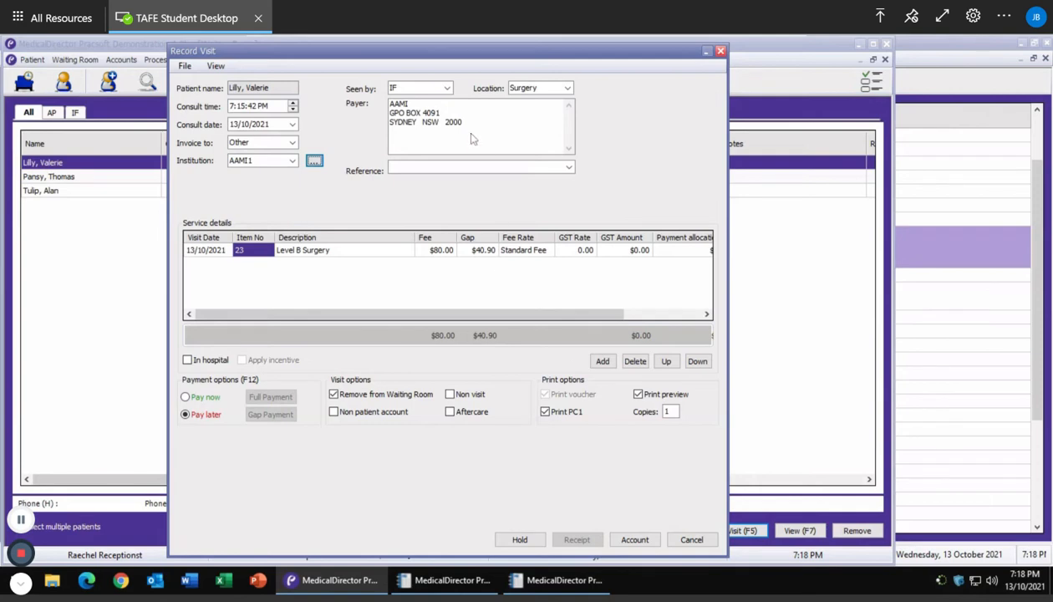
{"action": "left_click", "coordinate": [422, 176]}
Enter the accident date 07/10/2021 and the insurance claim number as the visit reference.
{"action": "type", "text": "date of Accident: "}
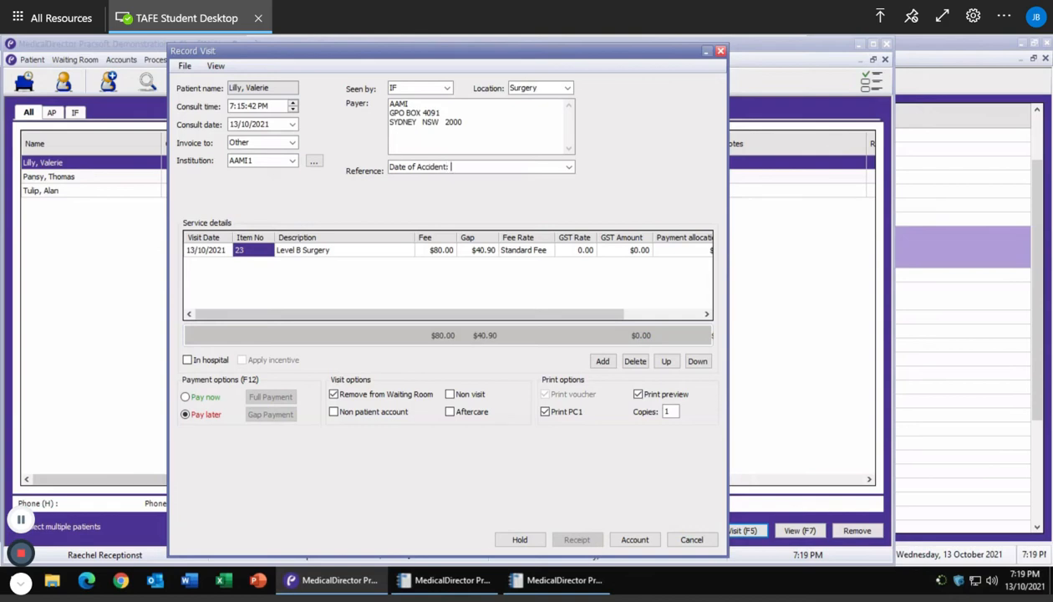
{"action": "type", "text": "07/10/2021 Claim Number:"}
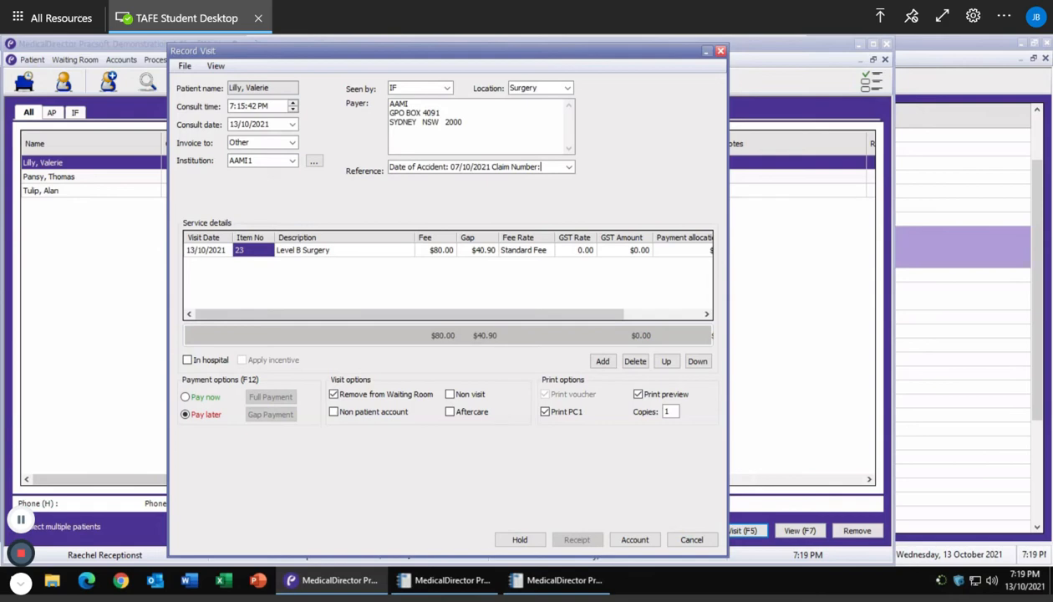
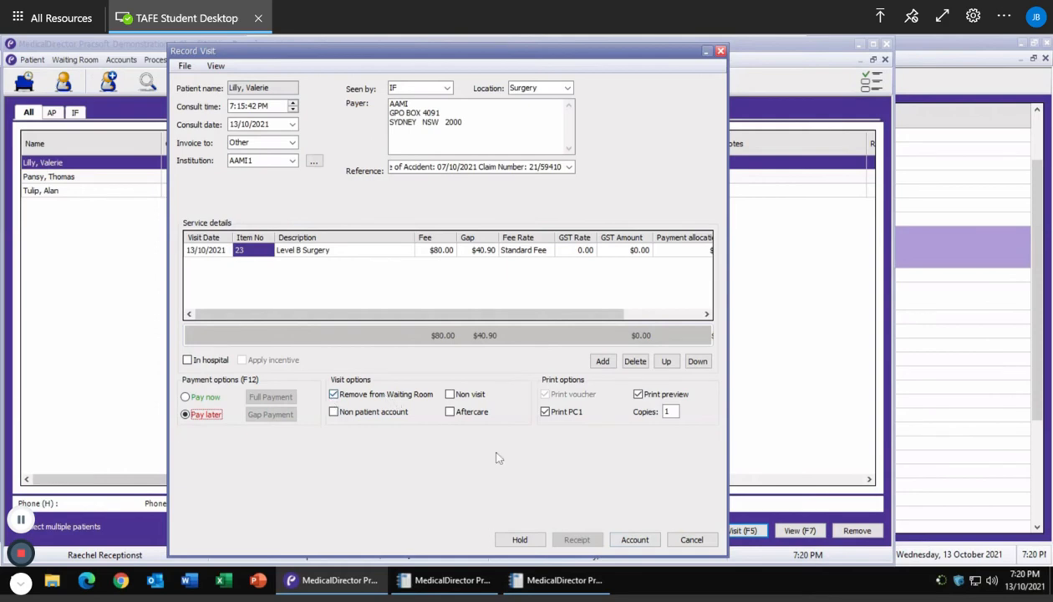
Bill the visit to the AAMI account, review the tax invoice preview, then Save & Print it.
{"action": "left_click", "coordinate": [633, 540]}
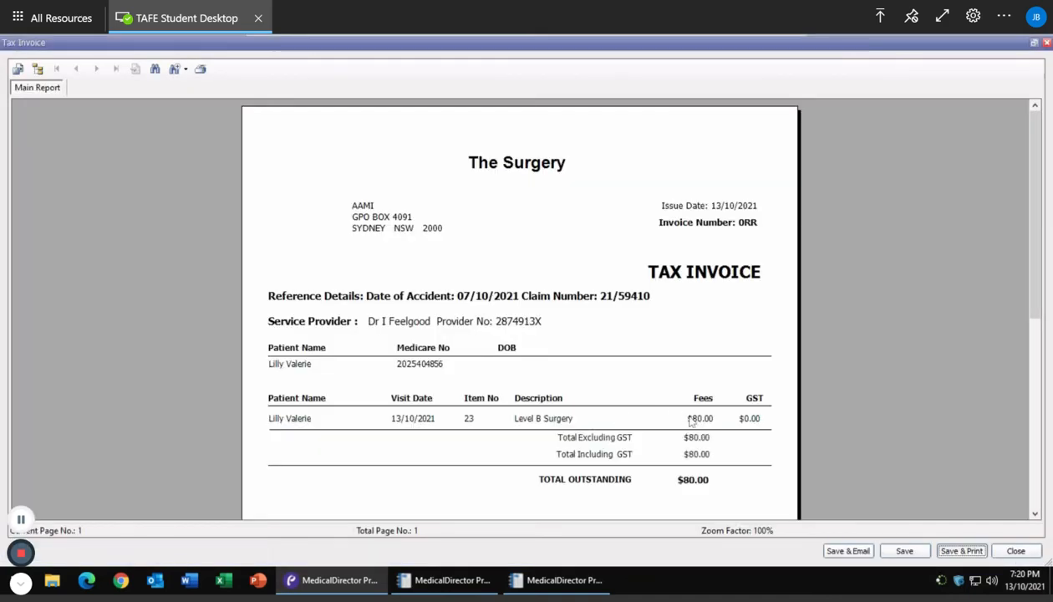
{"action": "scroll", "coordinate": [690, 421], "scroll_direction": "down", "scroll_amount": 5}
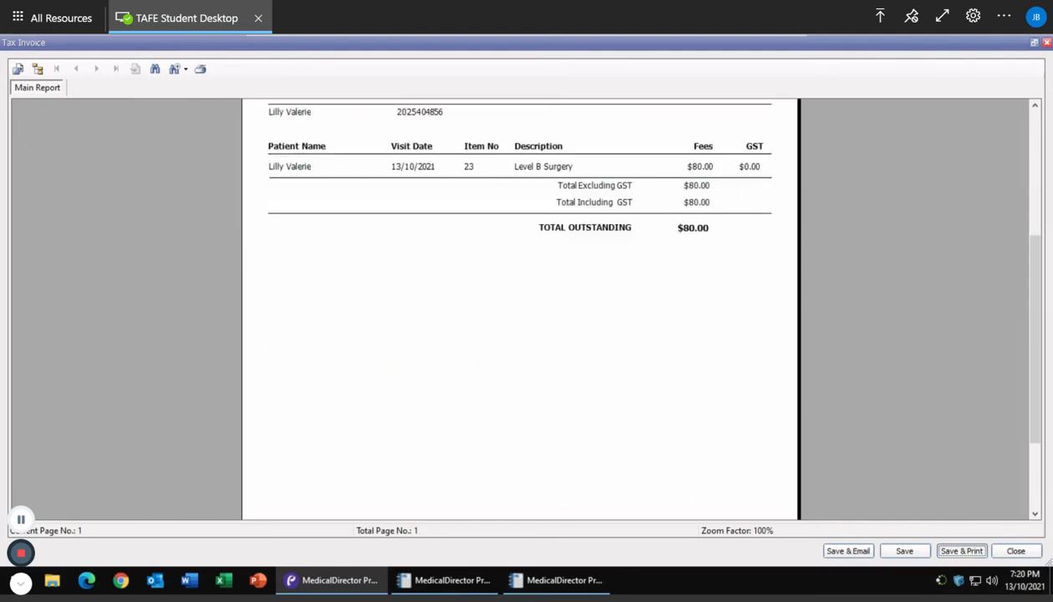
{"action": "scroll", "coordinate": [690, 256], "scroll_direction": "down", "scroll_amount": 3}
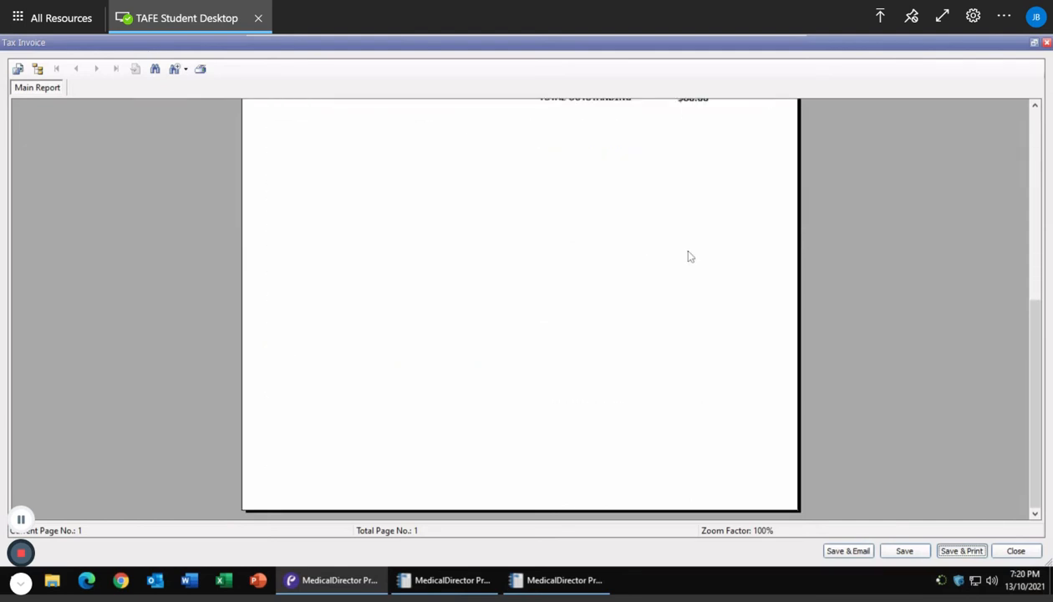
{"action": "scroll", "coordinate": [690, 256], "scroll_direction": "up", "scroll_amount": 8}
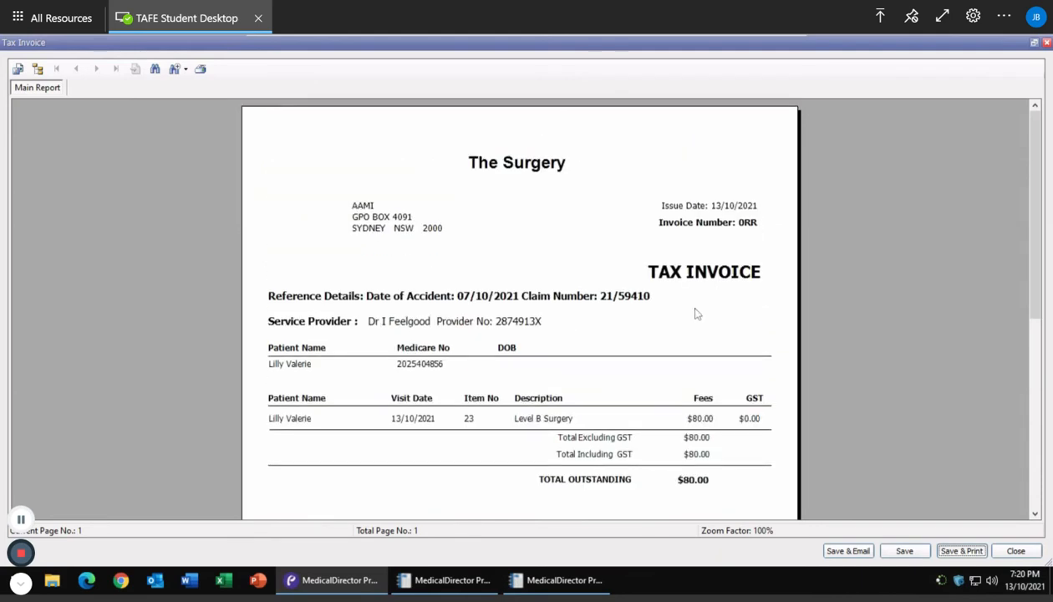
{"action": "scroll", "coordinate": [697, 313], "scroll_direction": "down", "scroll_amount": 5}
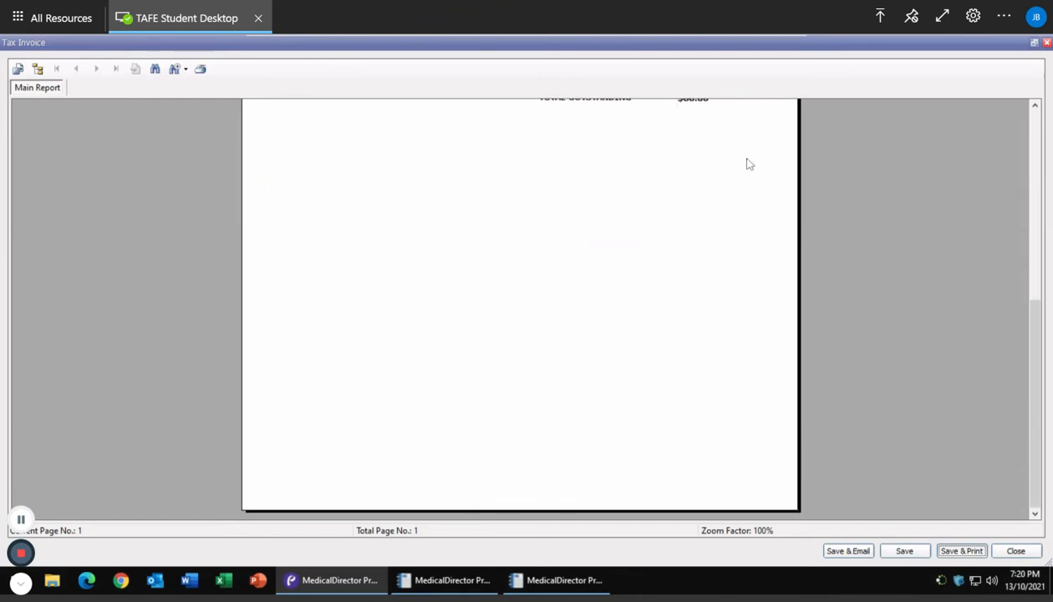
{"action": "scroll", "coordinate": [750, 164], "scroll_direction": "up", "scroll_amount": 5}
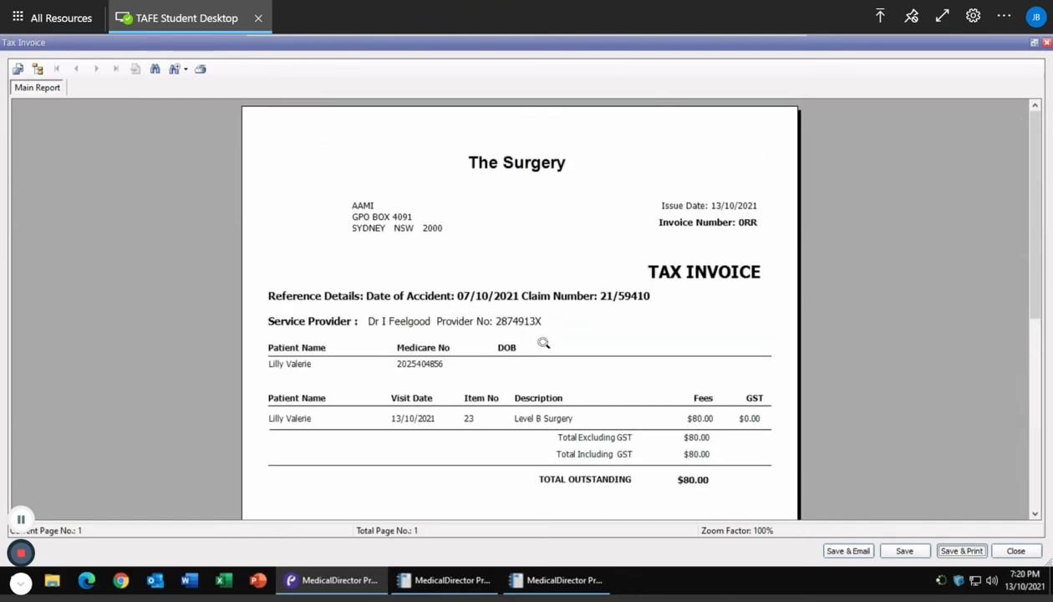
{"action": "scroll", "coordinate": [720, 411], "scroll_direction": "down", "scroll_amount": 5}
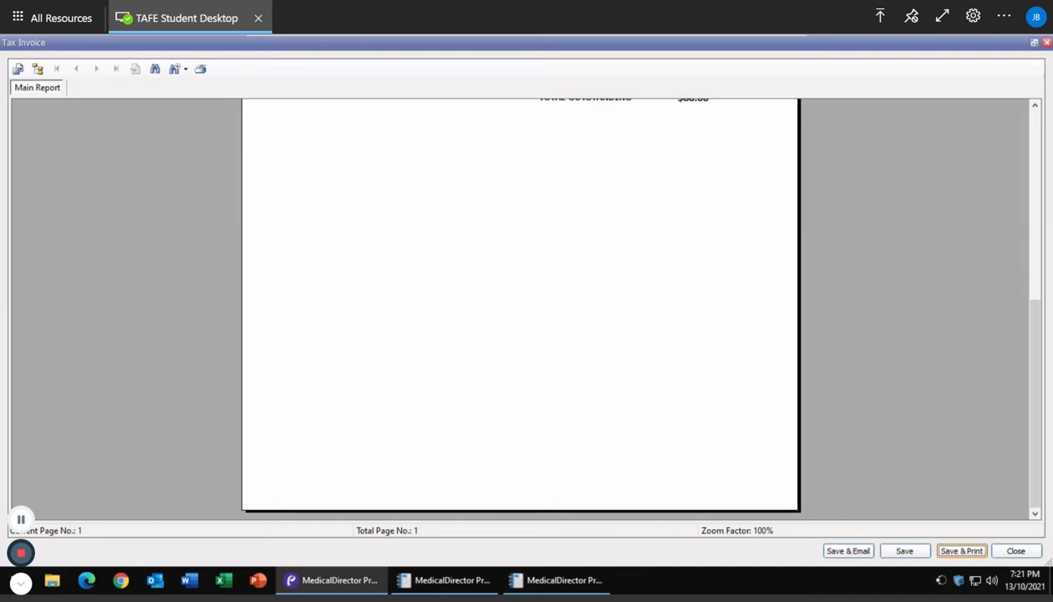
{"action": "left_click", "coordinate": [961, 551]}
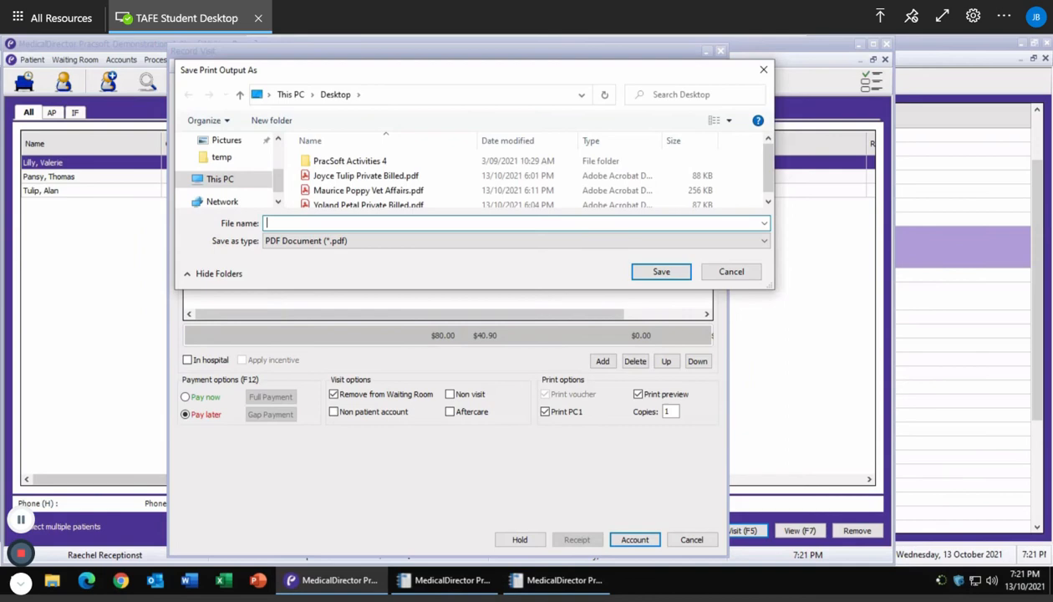
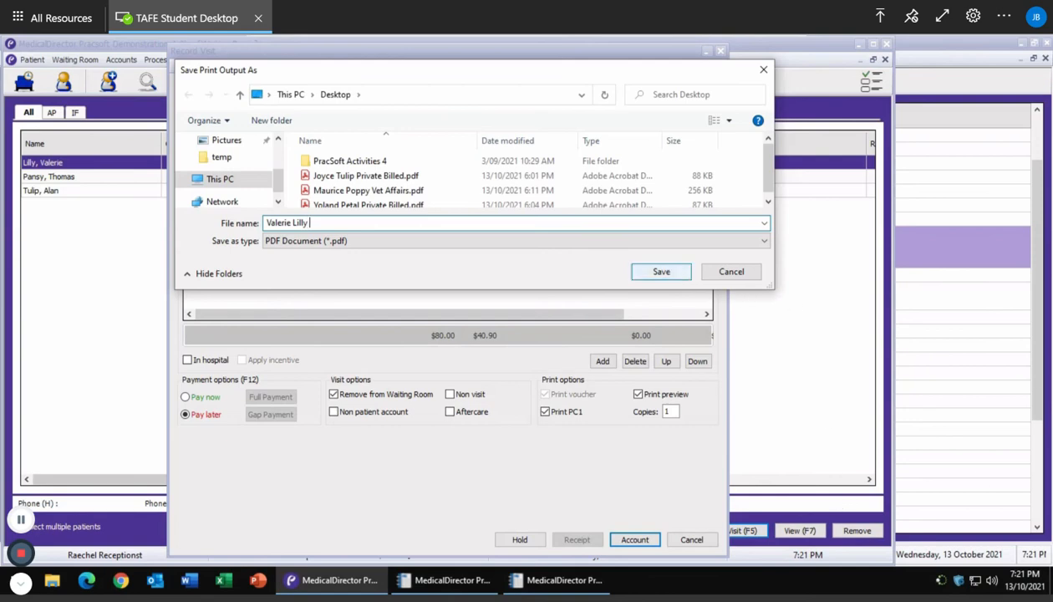
Save the invoice PDF with the patient's name followed by 'CTP Insurance' as file name.
{"action": "type", "text": " CTP iN"}
{"action": "key", "text": "BackSpace"}
{"action": "key", "text": "BackSpace"}
{"action": "type", "text": "i"}
{"action": "key", "text": "BackSpace"}
{"action": "type", "text": "iNV"}
{"action": "key", "text": "BackSpace"}
{"action": "key", "text": "BackSpace"}
{"action": "key", "text": "BackSpace"}
{"action": "type", "text": "Insurance"}
{"action": "key", "text": "Return"}
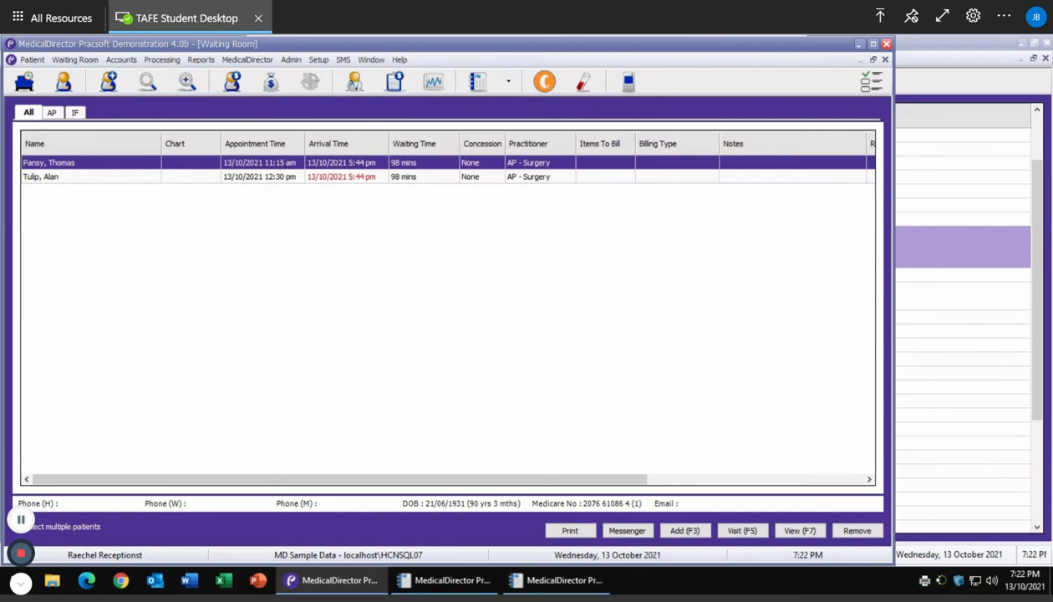
Select the second waiting patient, start their visit, and bring up the institutional payer list.
{"action": "left_click", "coordinate": [35, 181]}
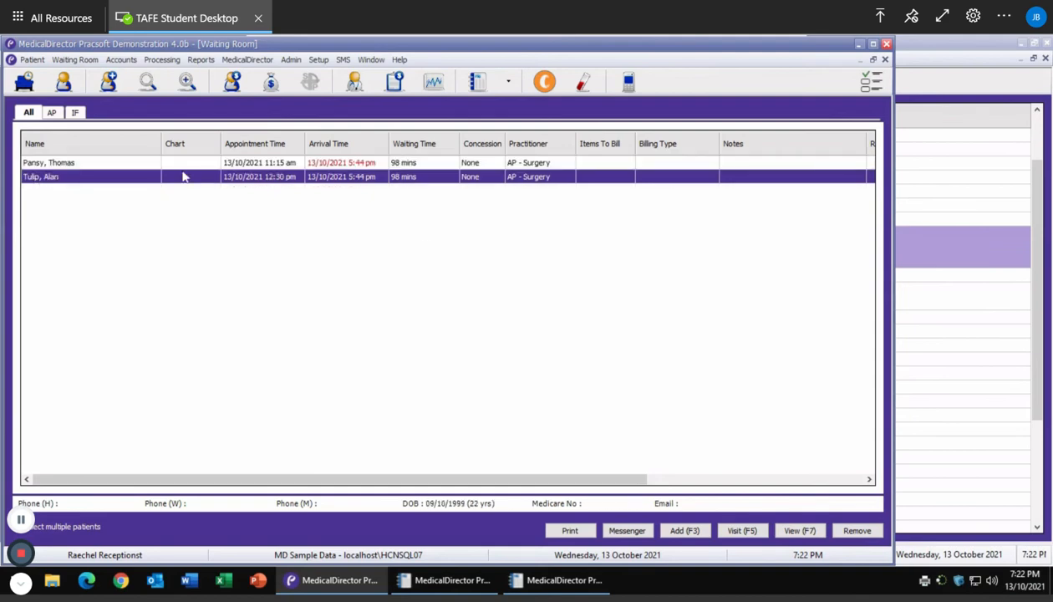
{"action": "left_click", "coordinate": [742, 530]}
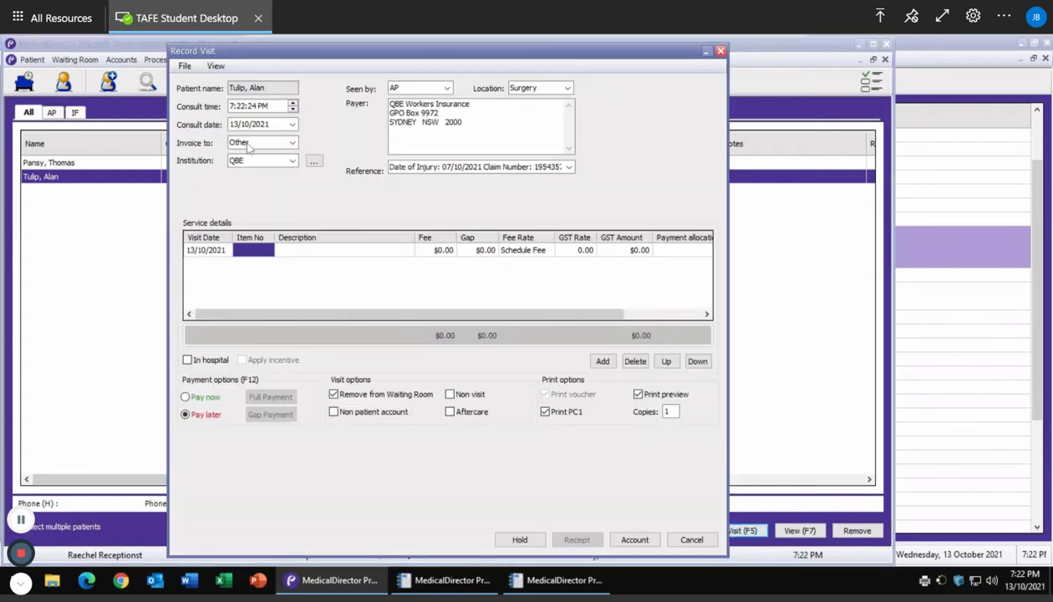
{"action": "left_click", "coordinate": [314, 163]}
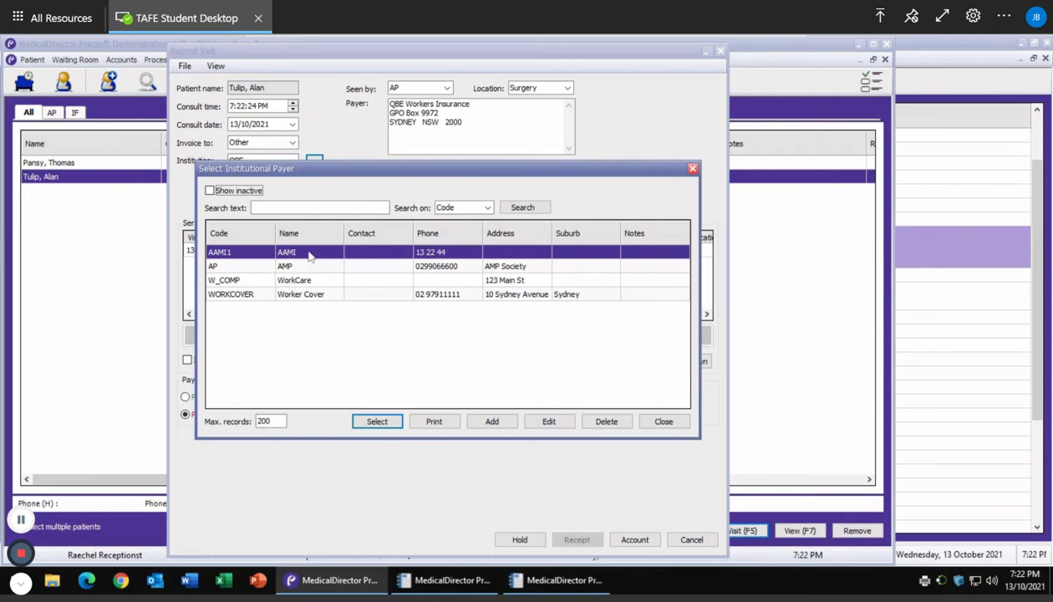
Reactivate the inactive QBE Workers Insurance payer and select it as the visit's institution.
{"action": "left_click", "coordinate": [239, 191]}
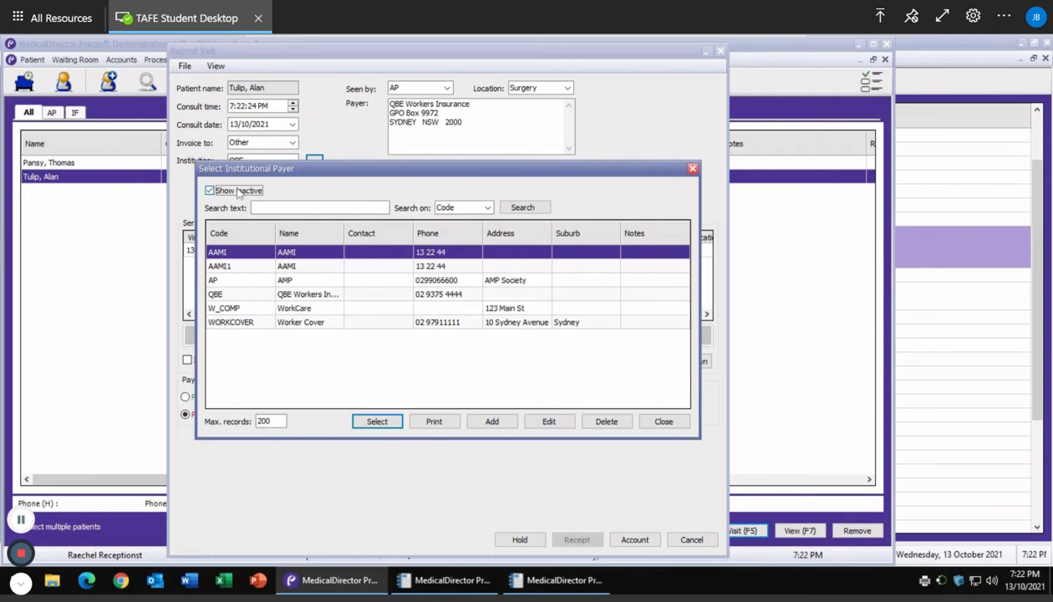
{"action": "left_click", "coordinate": [224, 297]}
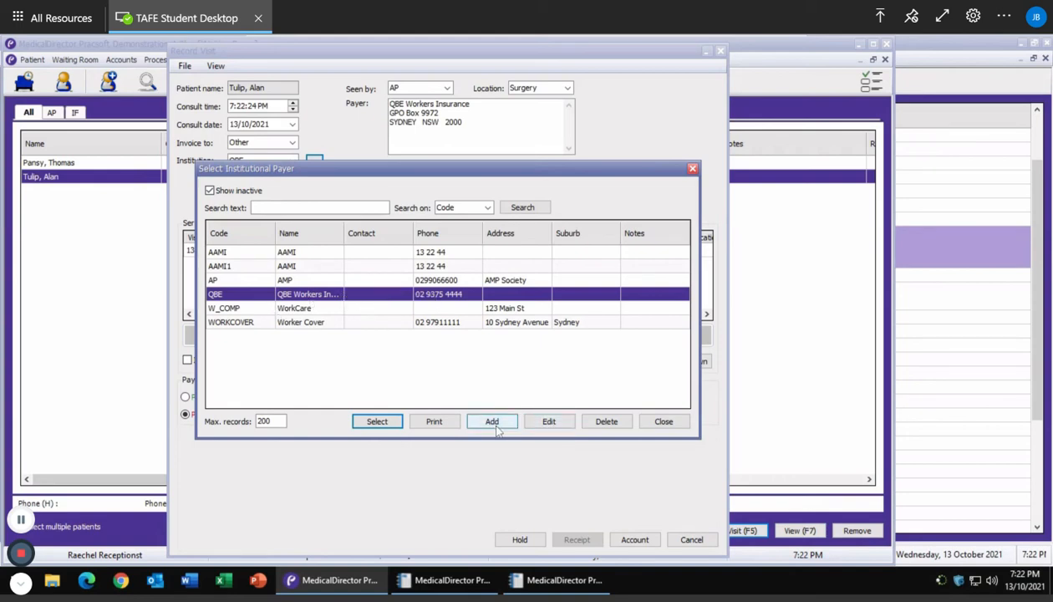
{"action": "left_click", "coordinate": [549, 421]}
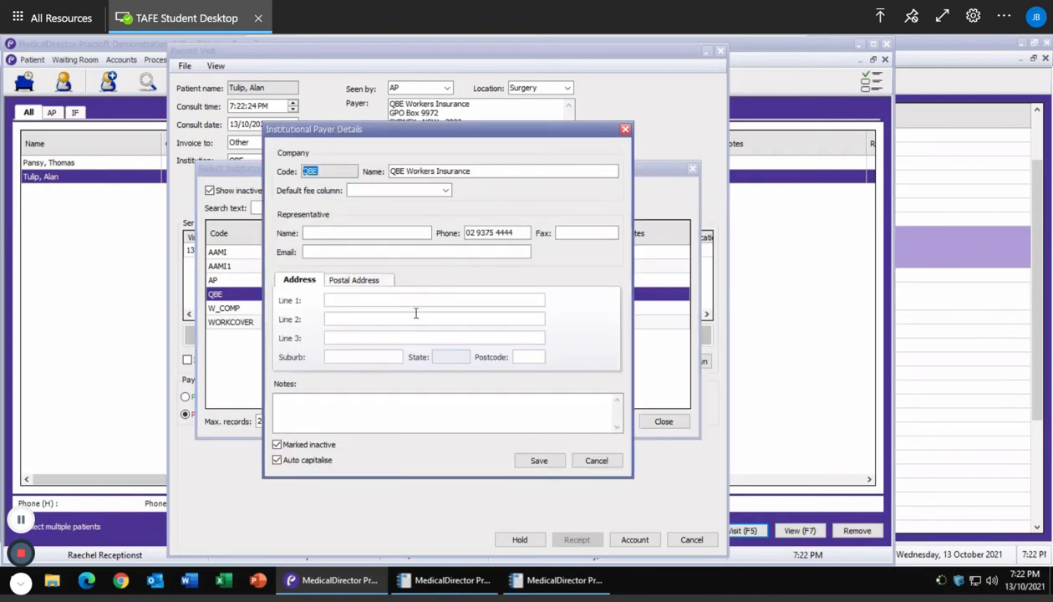
{"action": "left_click", "coordinate": [278, 444]}
{"action": "left_click", "coordinate": [534, 459]}
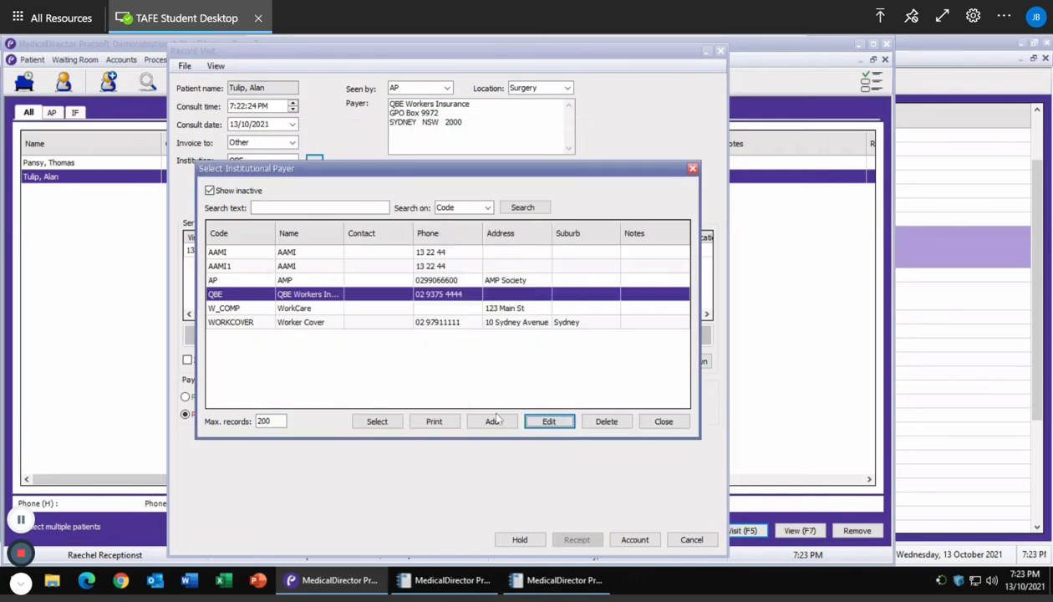
{"action": "left_click", "coordinate": [377, 422]}
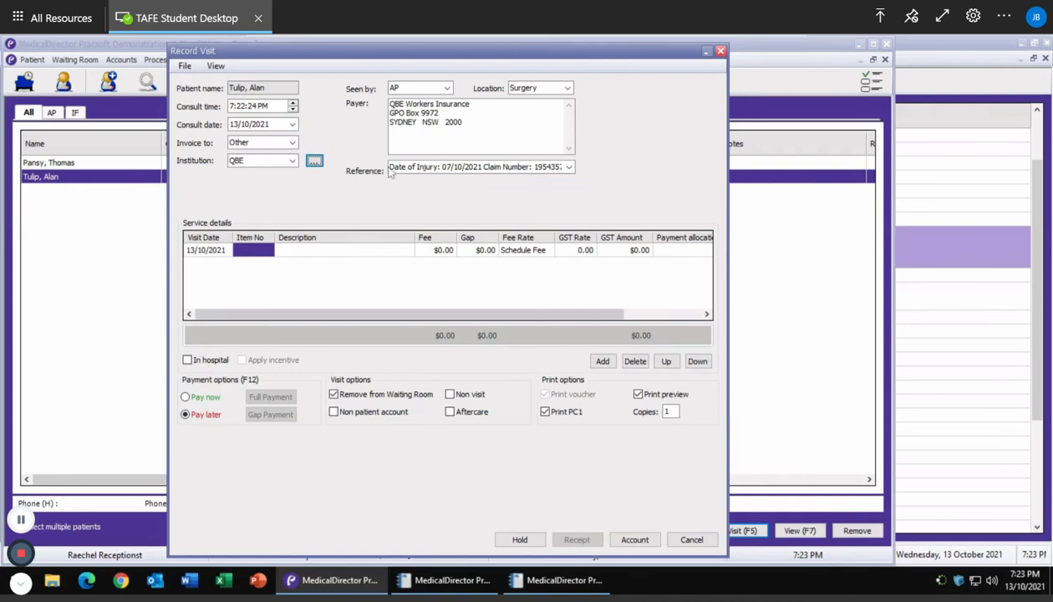
{"action": "left_click", "coordinate": [483, 170]}
{"action": "left_click", "coordinate": [542, 165]}
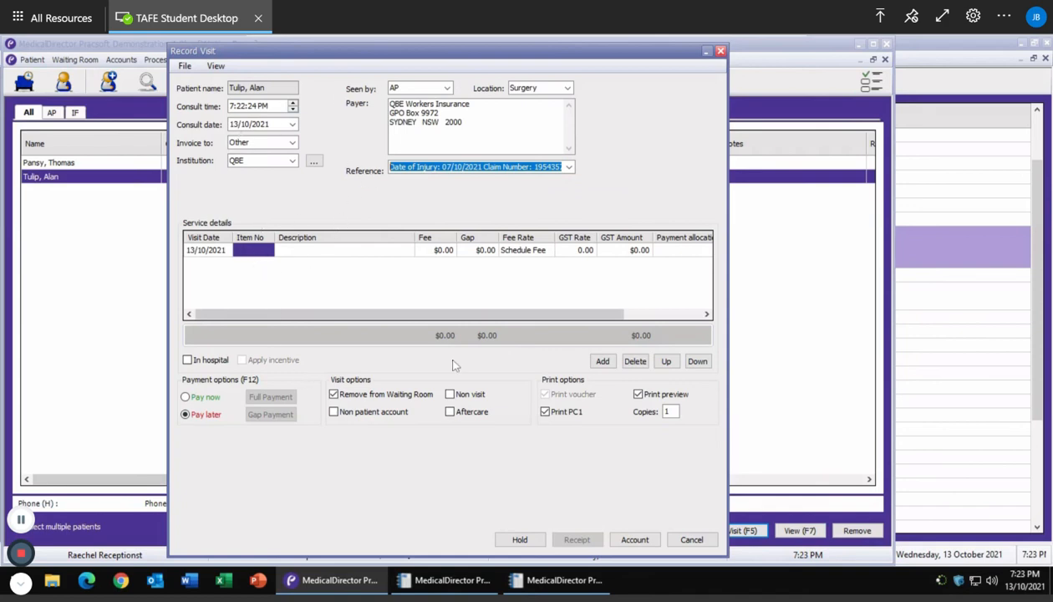
{"action": "left_click", "coordinate": [250, 249]}
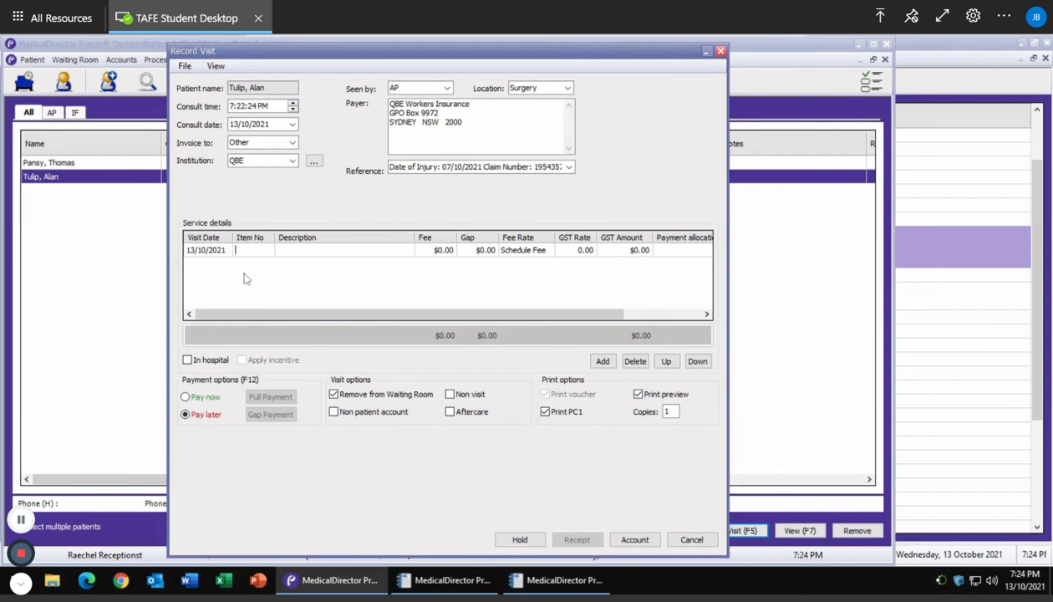
Enter item number AA030 so the QBE service line is described as Workers Comp.
{"action": "type", "text": "aa30"}
{"action": "key", "text": "BackSpace"}
{"action": "key", "text": "BackSpace"}
{"action": "type", "text": "030"}
{"action": "key", "text": "Tab"}
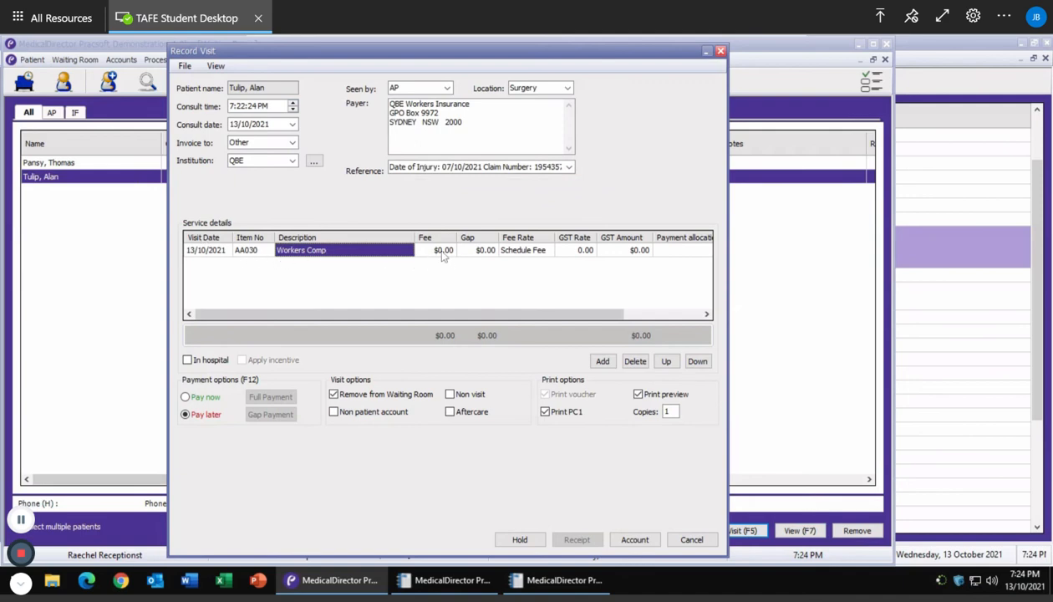
{"action": "left_click", "coordinate": [511, 251]}
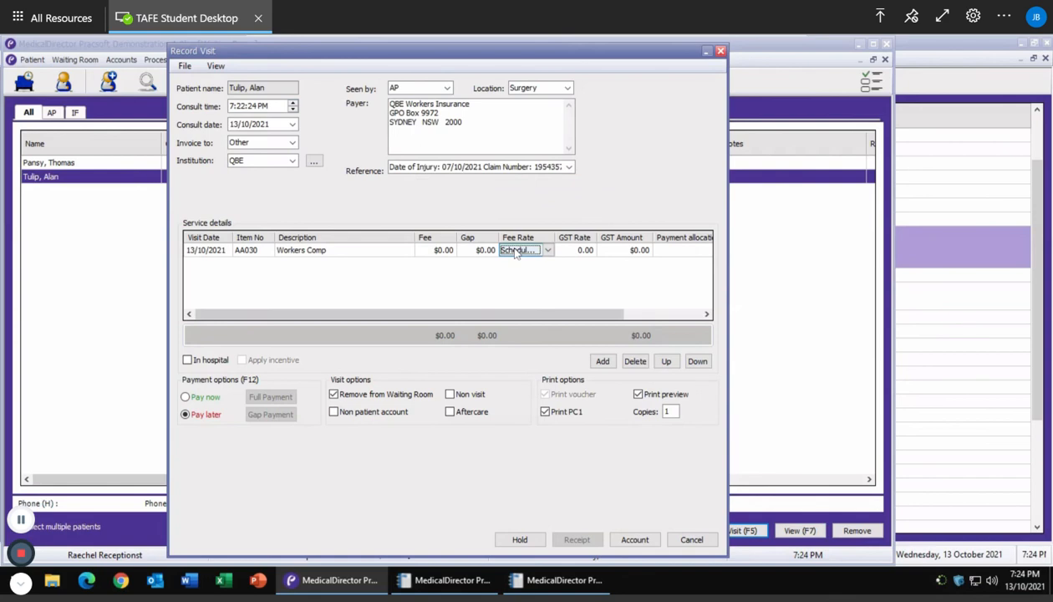
Charge the AA030 Workers Comp line at the AMA Fee rate, giving a $152.00 fee.
{"action": "left_click", "coordinate": [550, 253]}
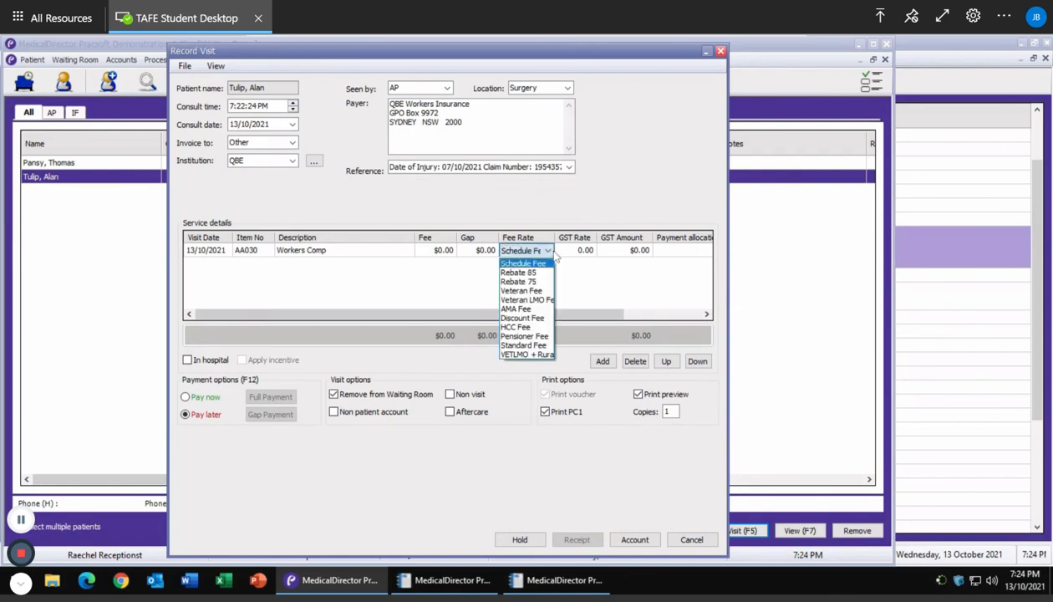
{"action": "left_click", "coordinate": [534, 317]}
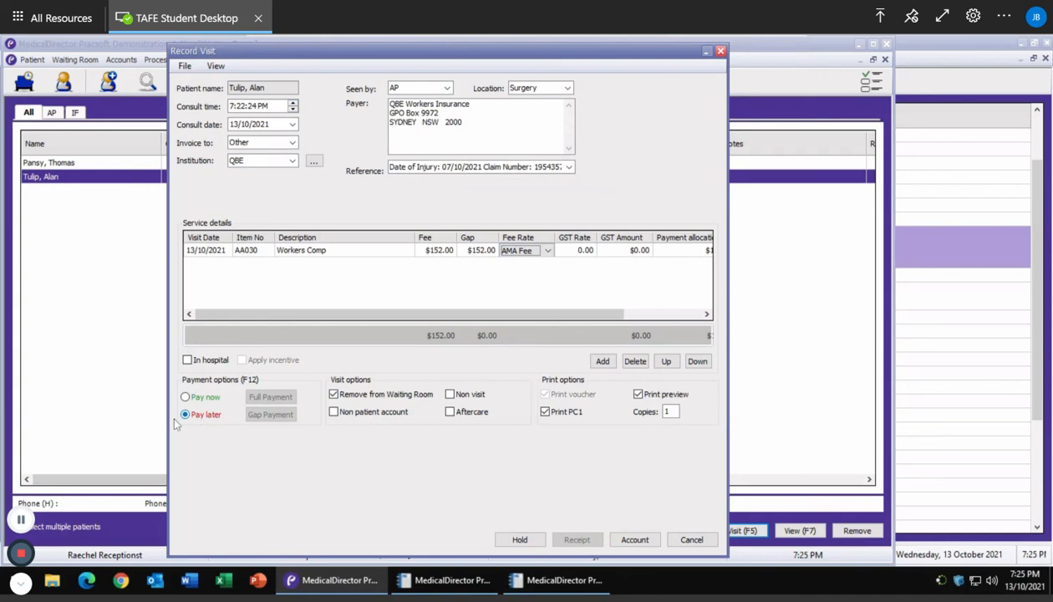
Generate the $152.00 QBE Workers Insurance tax invoice, review the preview, and Save & Print it.
{"action": "left_click", "coordinate": [637, 540]}
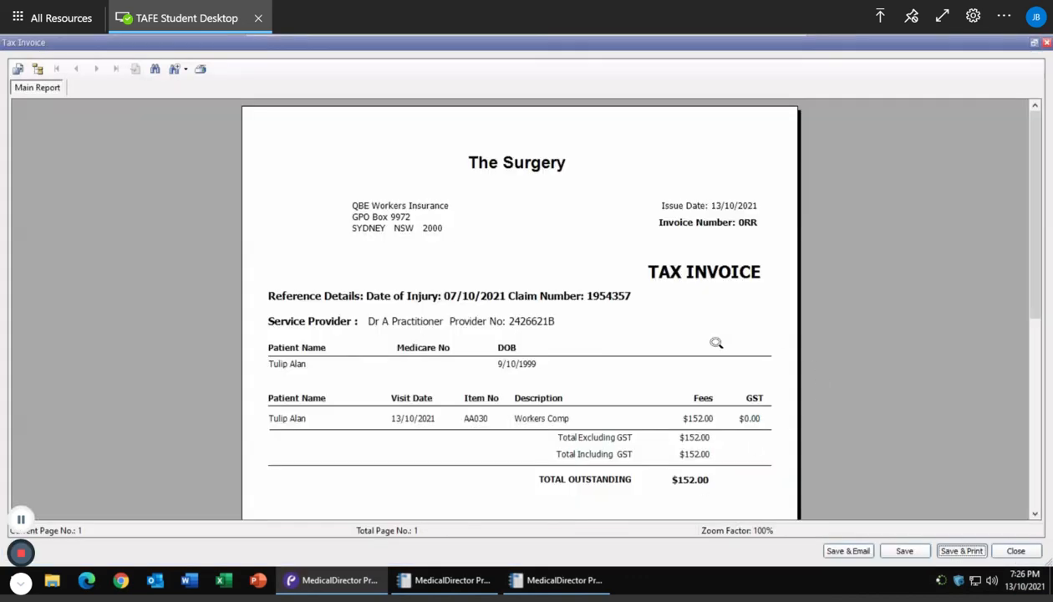
{"action": "left_click", "coordinate": [699, 395]}
{"action": "scroll", "coordinate": [699, 394], "scroll_direction": "down", "scroll_amount": 1}
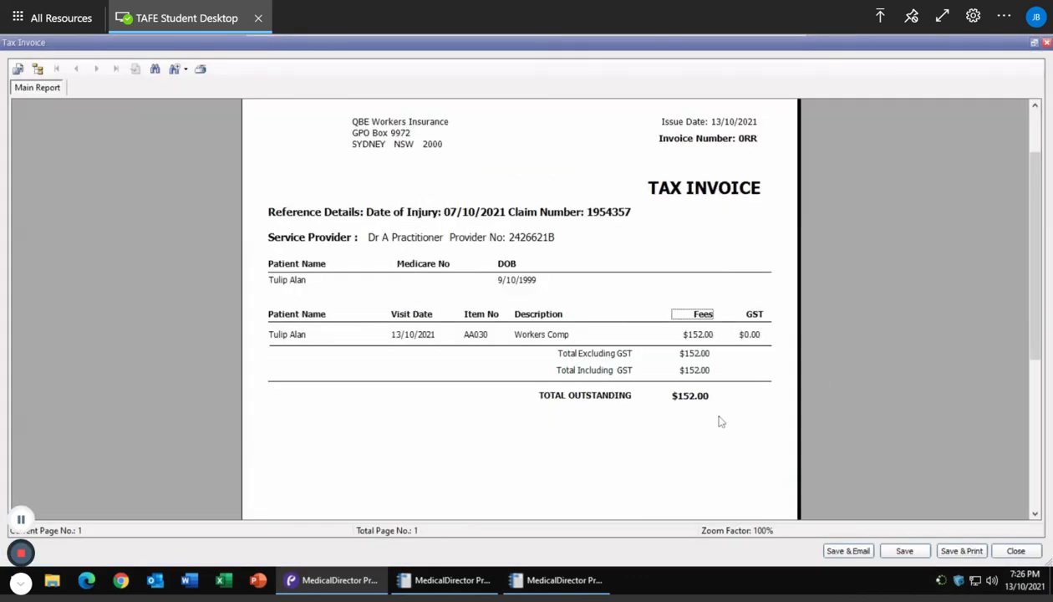
{"action": "scroll", "coordinate": [721, 421], "scroll_direction": "down", "scroll_amount": 3}
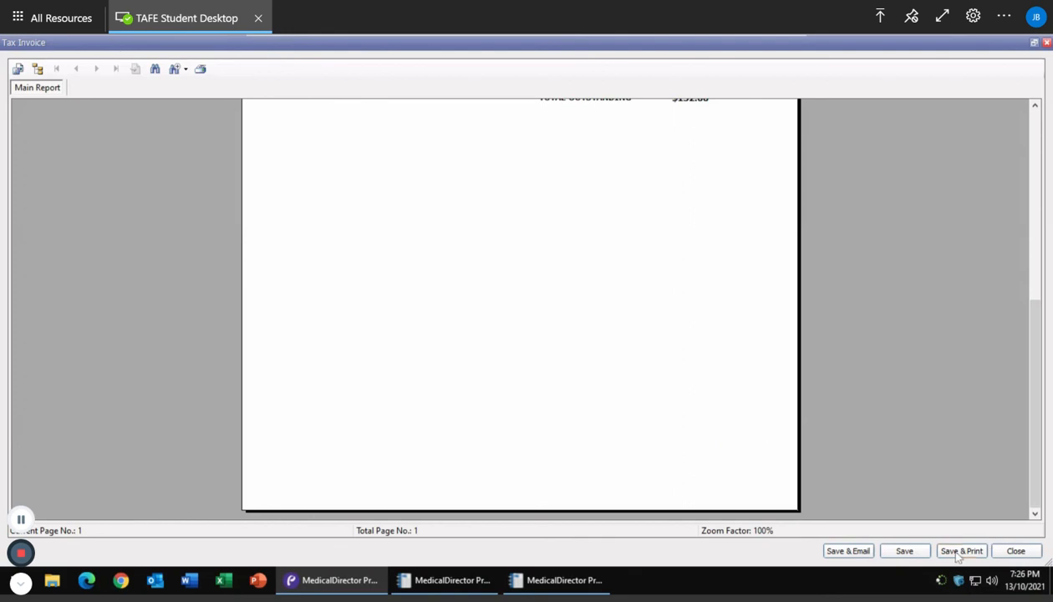
{"action": "scroll", "coordinate": [861, 271], "scroll_direction": "up", "scroll_amount": 2}
{"action": "scroll", "coordinate": [861, 271], "scroll_direction": "up", "scroll_amount": 3}
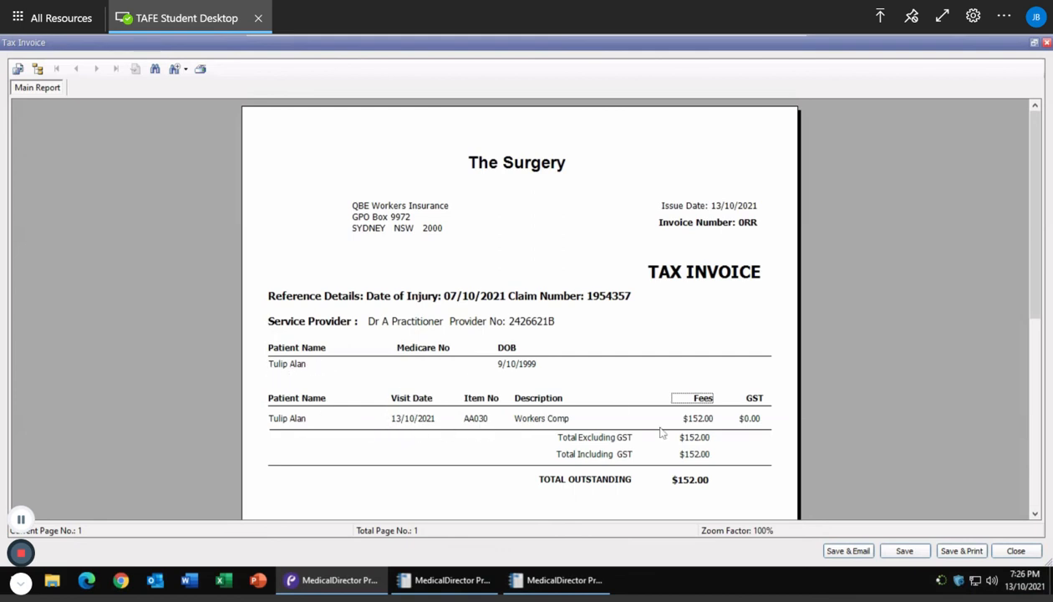
{"action": "scroll", "coordinate": [677, 409], "scroll_direction": "down", "scroll_amount": 2}
{"action": "scroll", "coordinate": [677, 336], "scroll_direction": "down", "scroll_amount": 4}
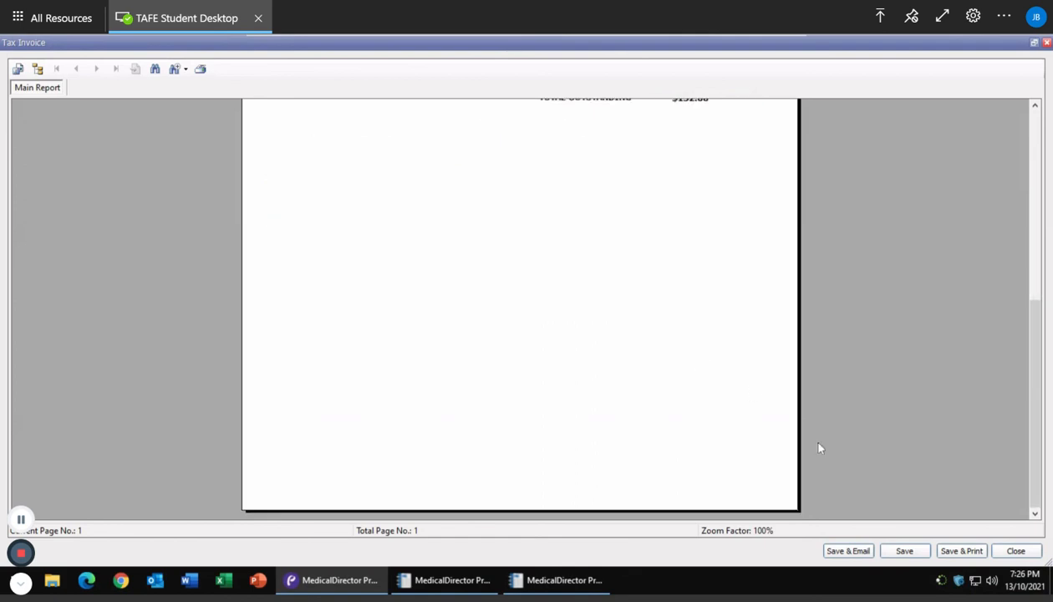
{"action": "left_click", "coordinate": [957, 551]}
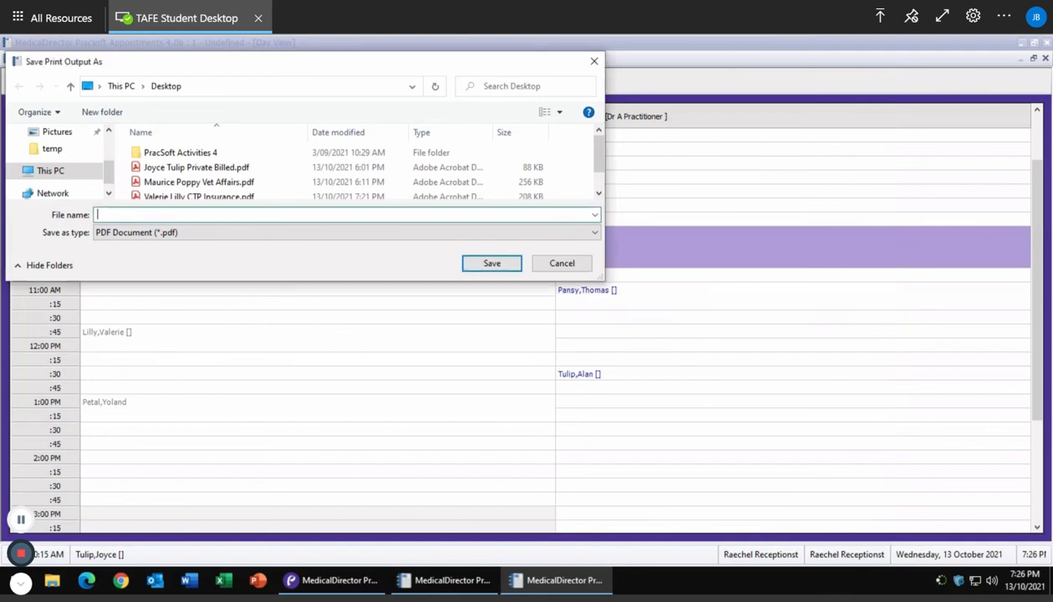
Save the invoice PDF named with the patient's full name plus 'Workers Compensation'.
{"action": "type", "text": "a"}
{"action": "key", "text": "BackSpace"}
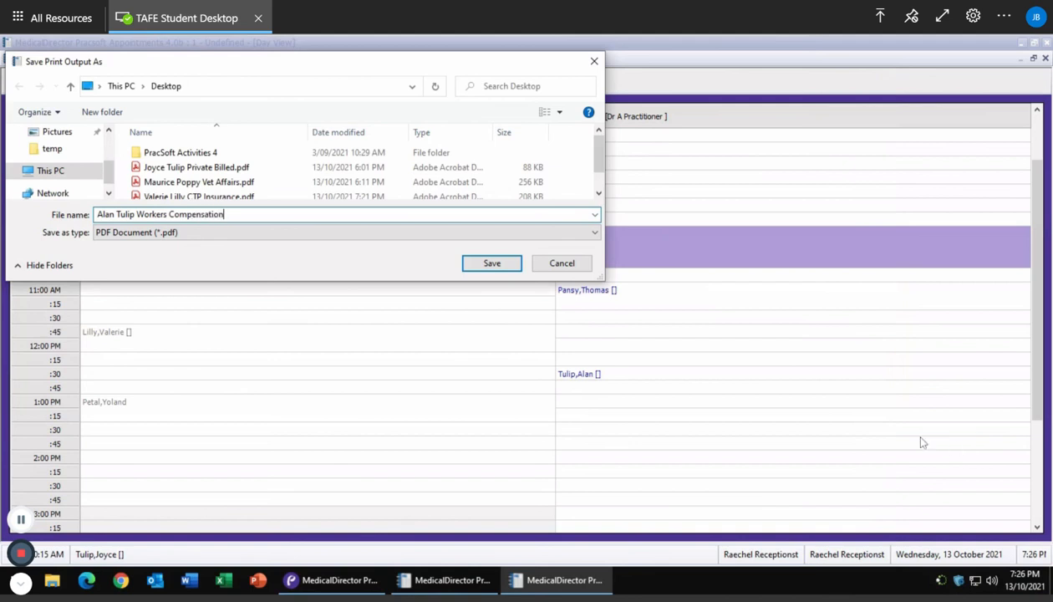
{"action": "left_click", "coordinate": [492, 263]}
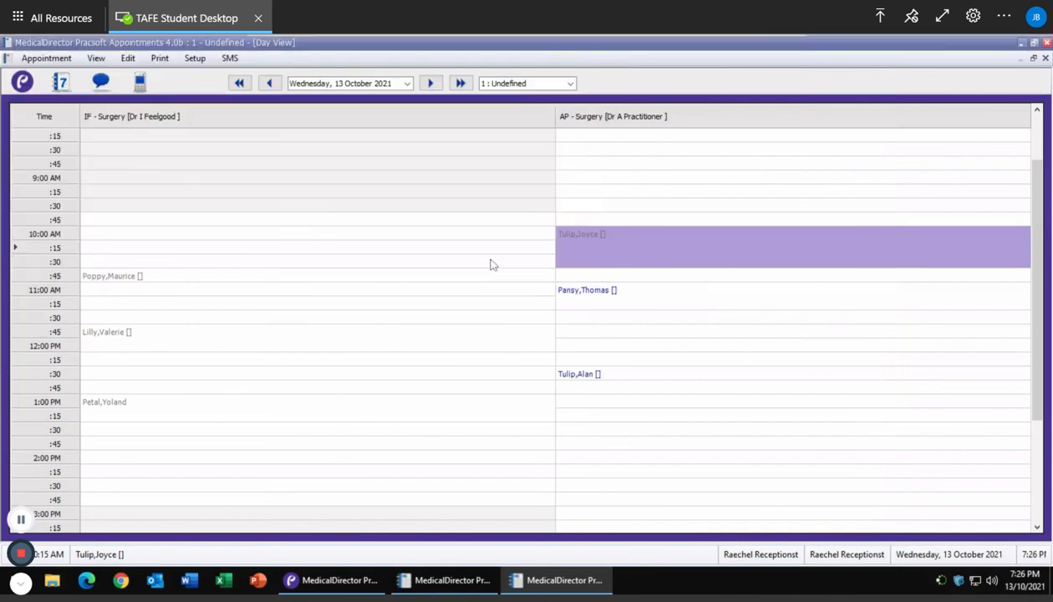